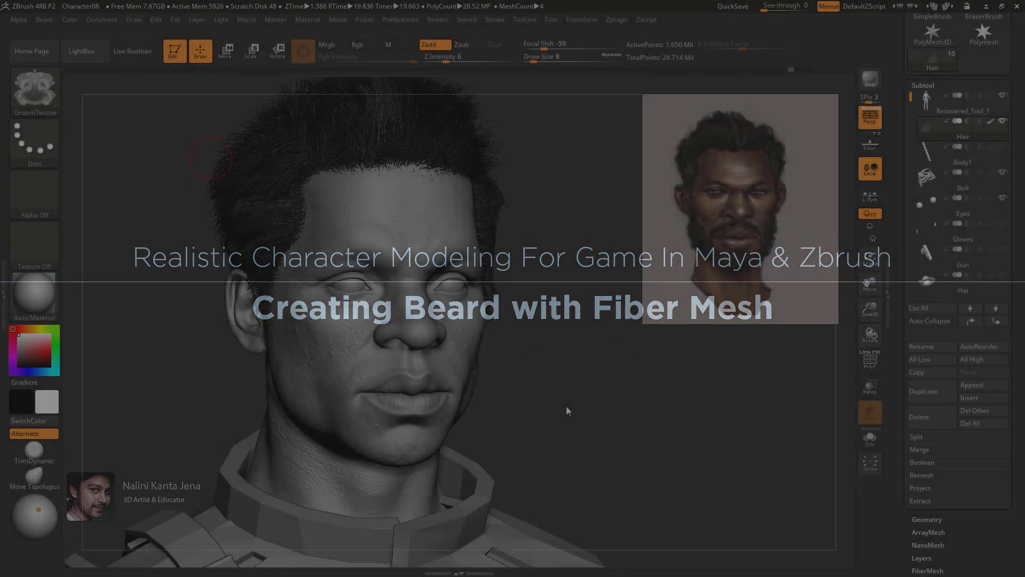
Make the head and body subtool Recovered_Tool_1 active instead of the Hair subtool
mouse_move(590, 393)
right_mouse_down()
mouse_move(537, 427)
mouse_move(586, 362)
mouse_move(592, 391)
right_mouse_up()
mouse_move(592, 391)
left_mouse_down()
mouse_move(612, 355)
mouse_move(601, 360)
left_mouse_up()
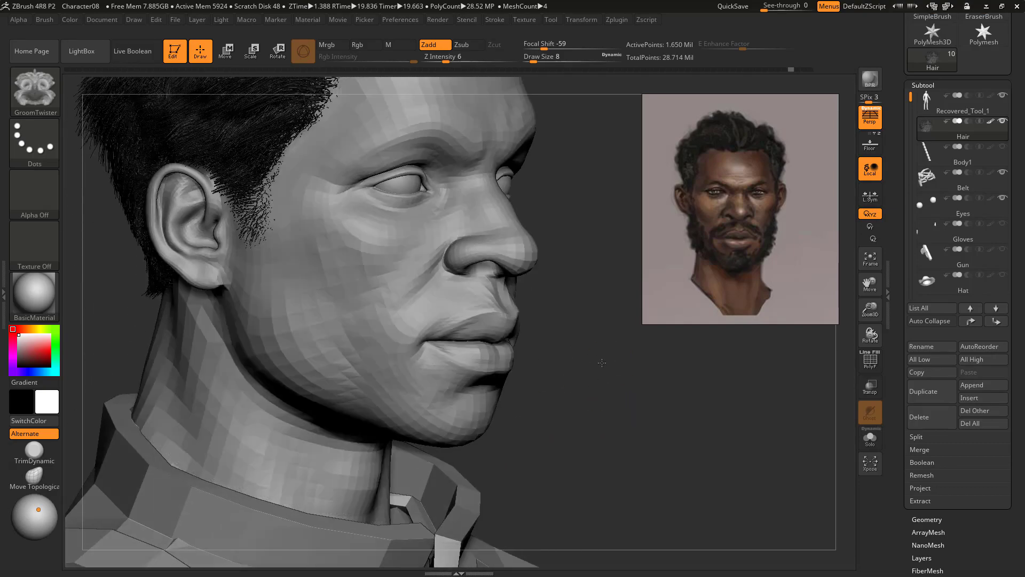
key("s")
left_click_drag(300, 293, 305, 291)
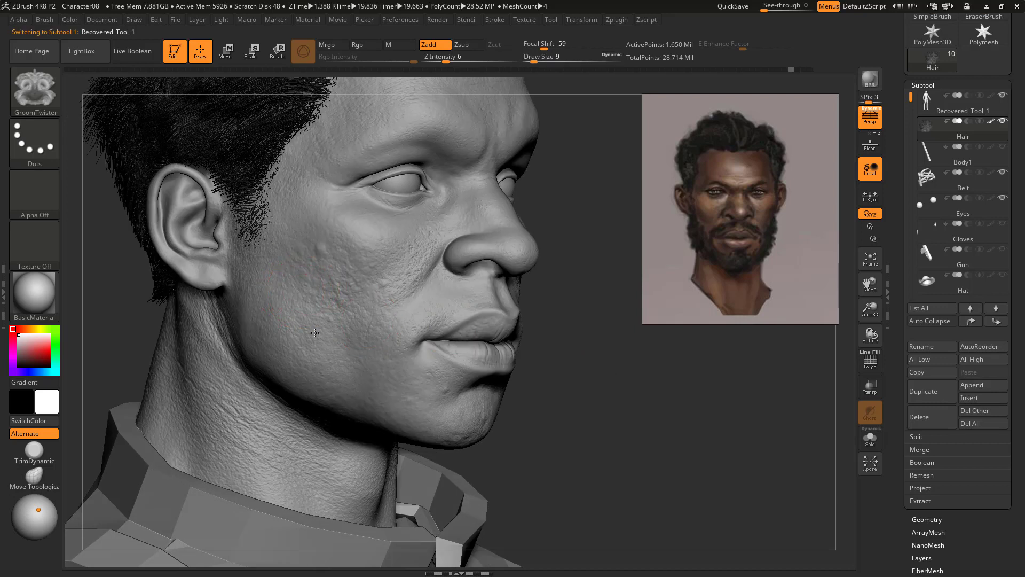
left_click(365, 423, "alt")
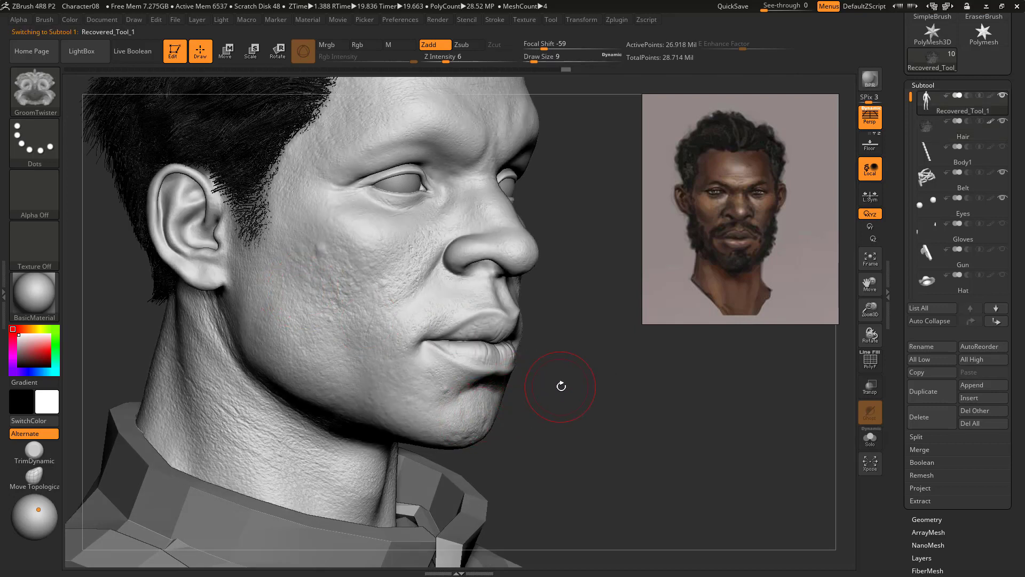
Paint a MaskPen mask over the sideburn area in front of the ear at draw size 7
key("shift")
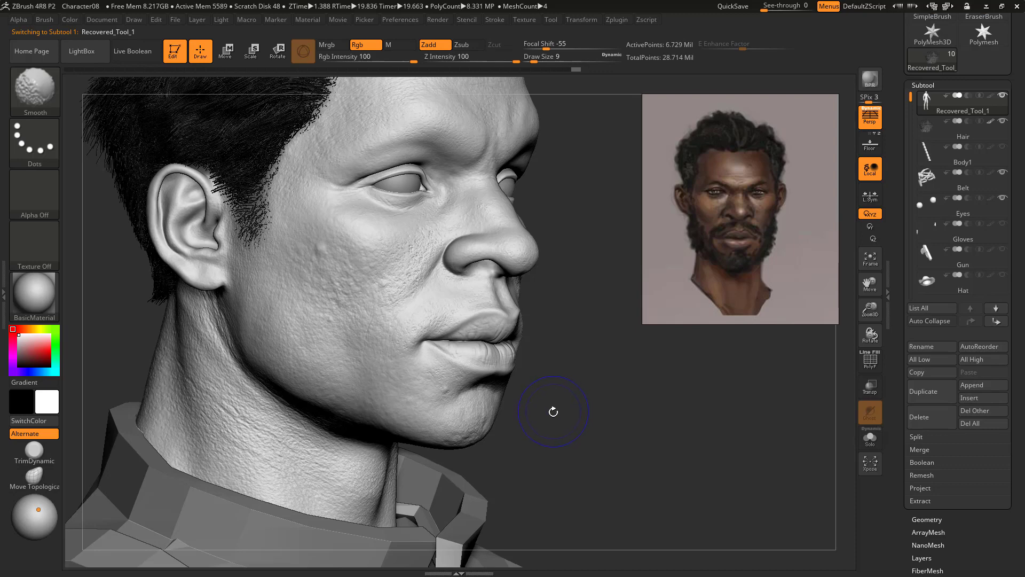
key("shift")
left_click_drag(587, 388, 588, 379)
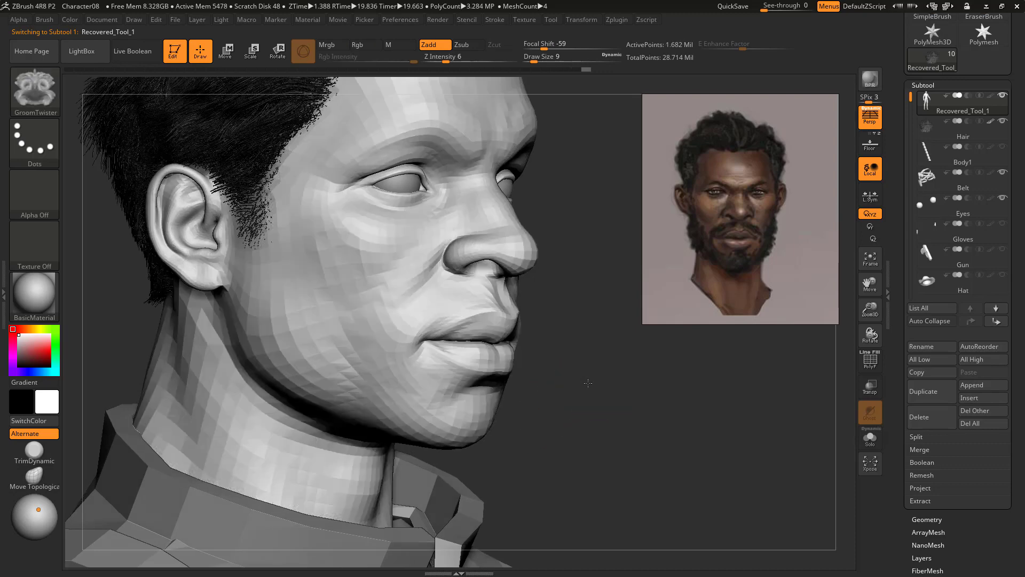
key("s")
left_click(270, 263)
key("ctrl")
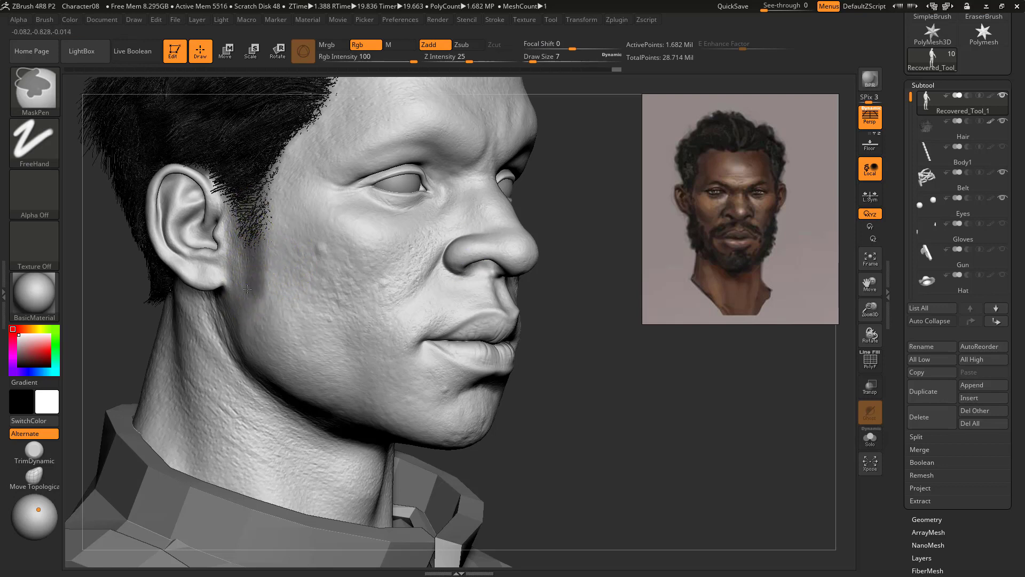
left_click_drag(247, 289, 244, 267, "ctrl")
left_click_drag(257, 217, 268, 267, "ctrl")
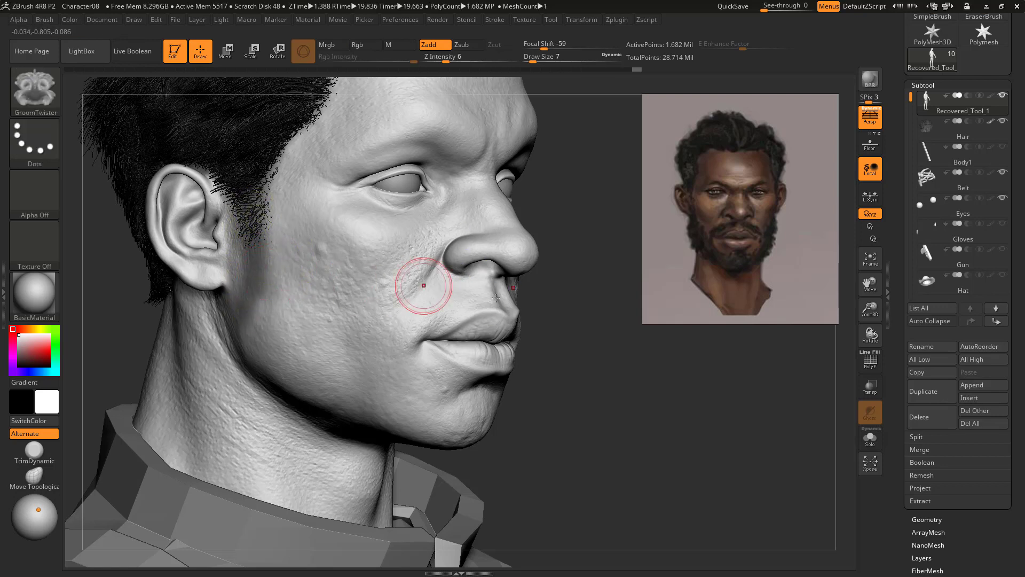
Extend the beard mask down from the sideburn across the cheek and jaw at draw size 12
left_click_drag(540, 303, 581, 308)
left_click_drag(252, 261, 198, 380, "ctrl")
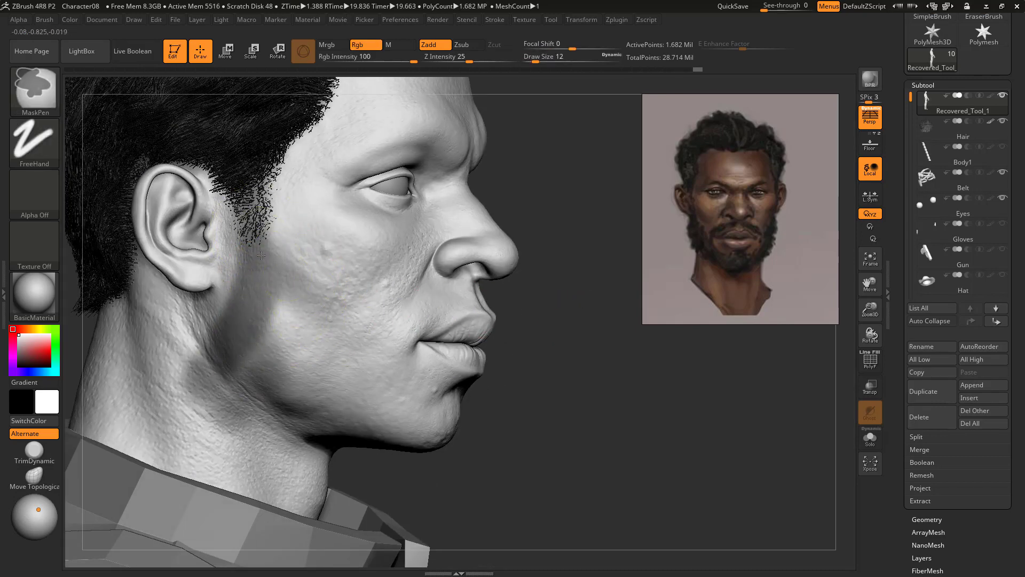
mouse_move(261, 255)
left_mouse_down("ctrl")
mouse_move(273, 363)
mouse_move(324, 357)
mouse_move(344, 392)
left_mouse_up("ctrl")
left_click_drag(542, 369, 501, 369)
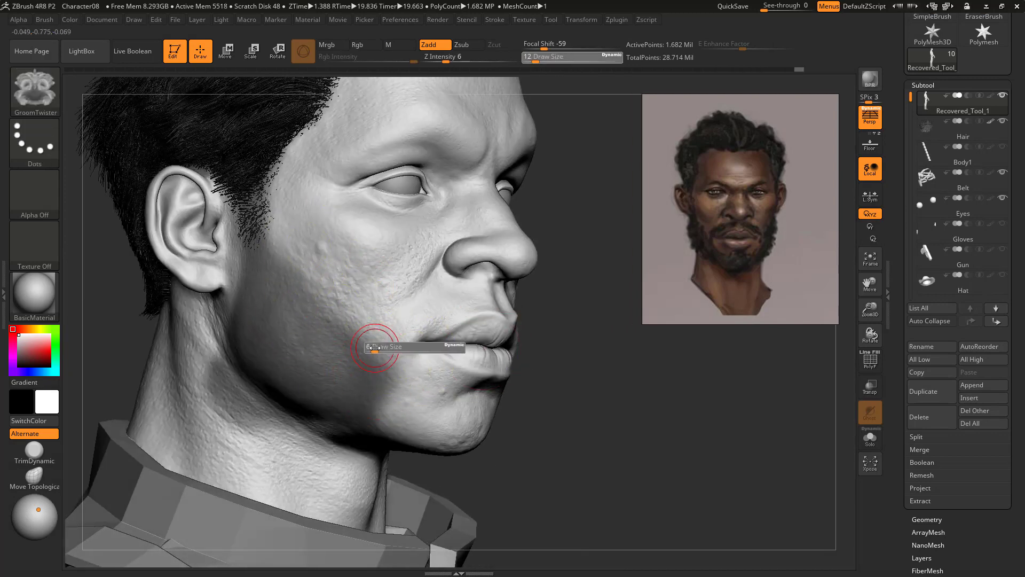
Mask the upper side of the neck beneath the jawline with a draw size of 14
right_click_drag(373, 350, 251, 434)
mouse_move(331, 489)
left_mouse_down("ctrl")
mouse_move(256, 486)
mouse_move(320, 475)
mouse_move(398, 510)
left_mouse_up("ctrl")
right_click_drag(532, 455, 551, 479)
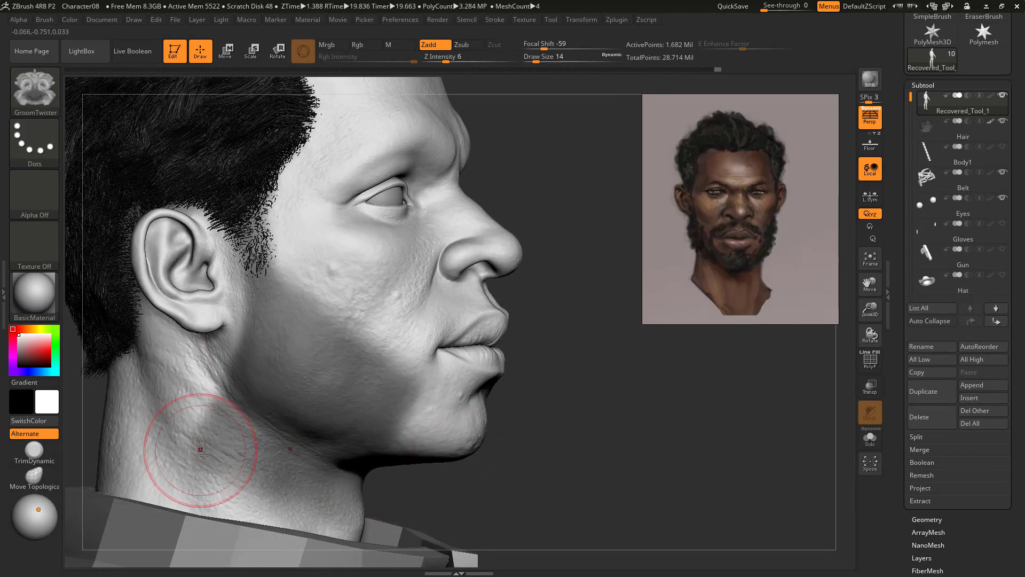
key("ctrl")
right_click_drag(236, 473, 241, 442)
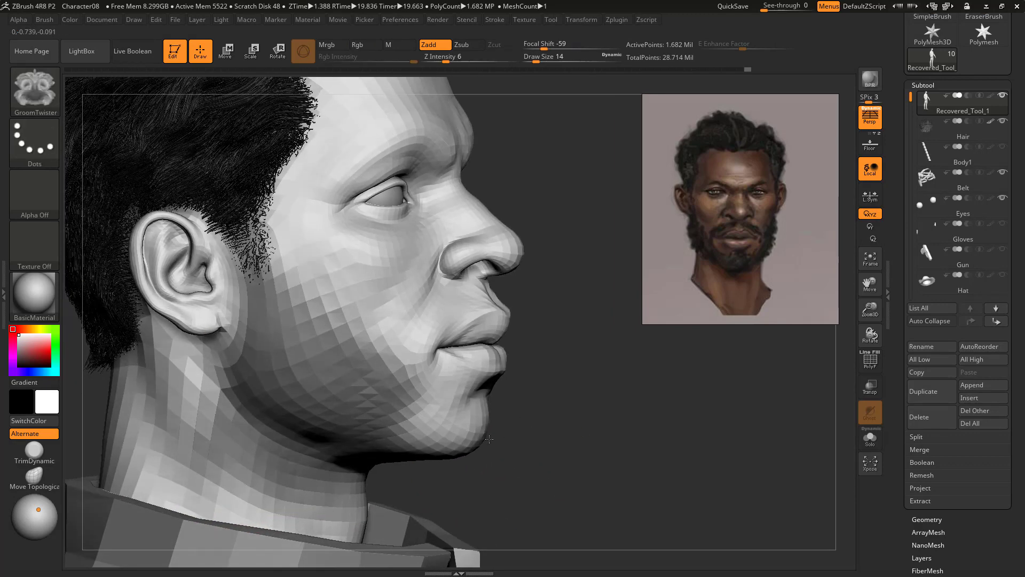
key("ctrl")
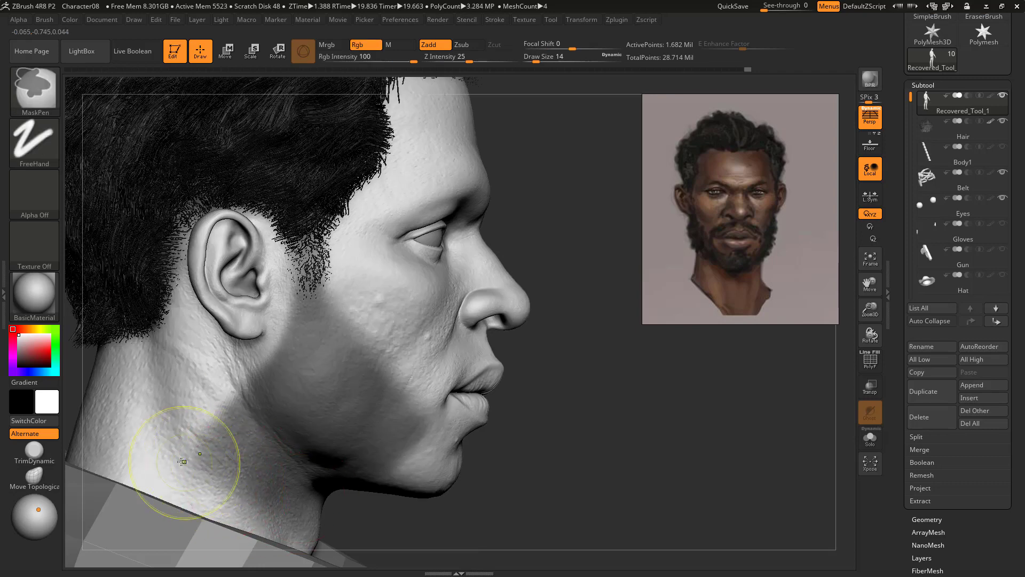
right_click_drag(548, 412, 422, 426)
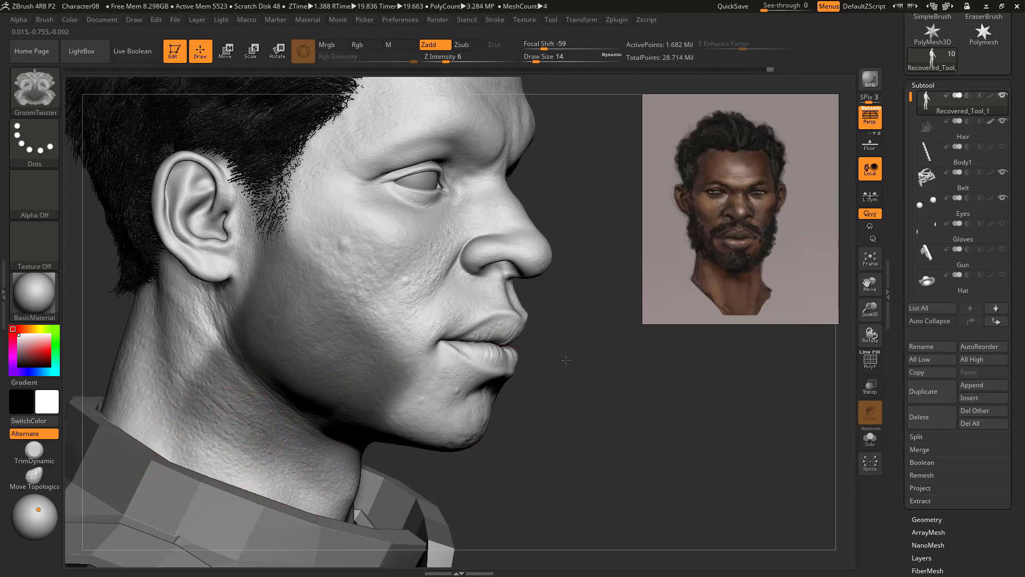
Fill in the beard mask along the underside of the jaw toward the chin
left_click_drag(566, 360, 529, 332)
mouse_move(306, 355)
left_mouse_down("ctrl")
mouse_move(363, 406)
mouse_move(341, 395)
left_mouse_up("ctrl")
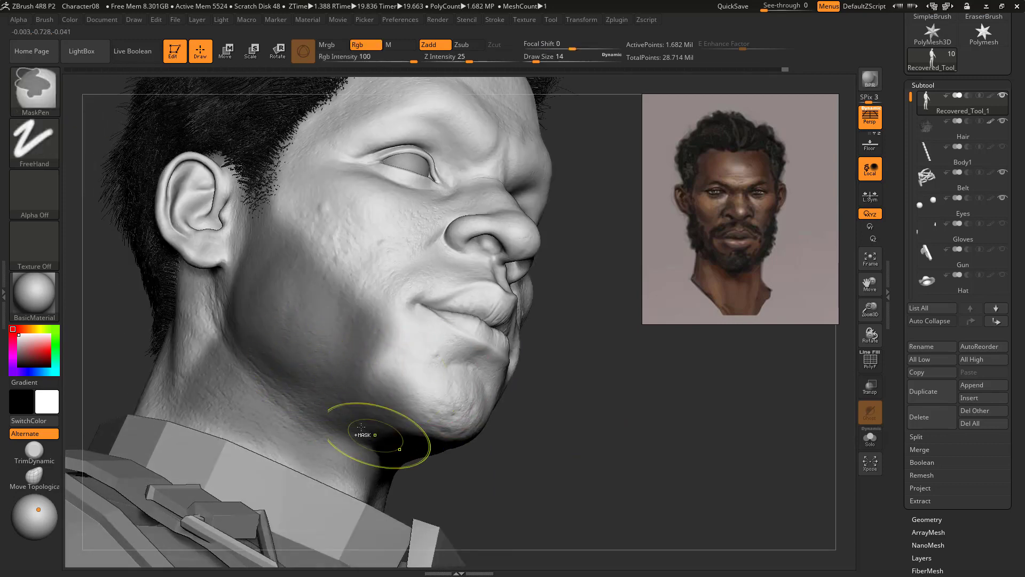
left_click_drag(558, 406, 518, 361)
left_click_drag(316, 381, 376, 374, "ctrl")
Mask the moustache area above the upper lip at draw size 4 and connect it past the mouth corner to the jaw
mouse_move(539, 390)
left_mouse_down()
mouse_move(608, 420)
mouse_move(550, 406)
left_mouse_up()
mouse_move(353, 243)
left_mouse_down("ctrl")
mouse_move(371, 215)
mouse_move(438, 203)
mouse_move(406, 219)
mouse_move(481, 171)
mouse_move(449, 204)
left_mouse_up("ctrl")
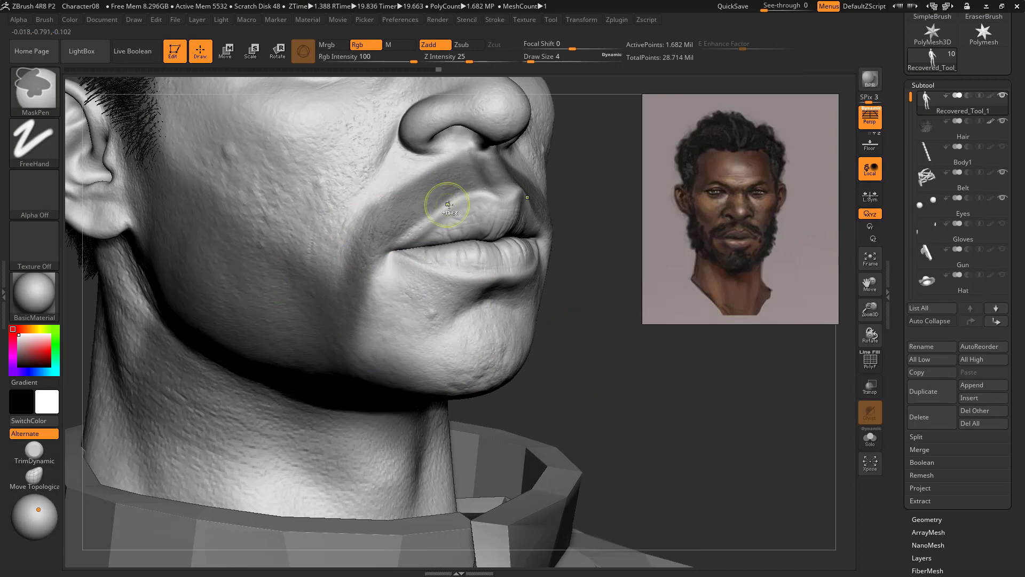
mouse_move(712, 363)
left_mouse_down()
mouse_move(650, 364)
mouse_move(694, 368)
left_mouse_up()
mouse_move(335, 304)
left_mouse_down("ctrl")
mouse_move(371, 331)
mouse_move(372, 351)
left_mouse_up("ctrl")
Mask the chin, the patch below the lower lip and the area around the mouth corners
key("s")
mouse_move(355, 337)
left_mouse_down("ctrl")
mouse_move(381, 360)
mouse_move(475, 373)
left_mouse_up("ctrl")
mouse_move(672, 363)
left_mouse_down()
mouse_move(612, 354)
mouse_move(646, 305)
left_mouse_up()
key("s")
left_click_drag(437, 355, 450, 326, "ctrl")
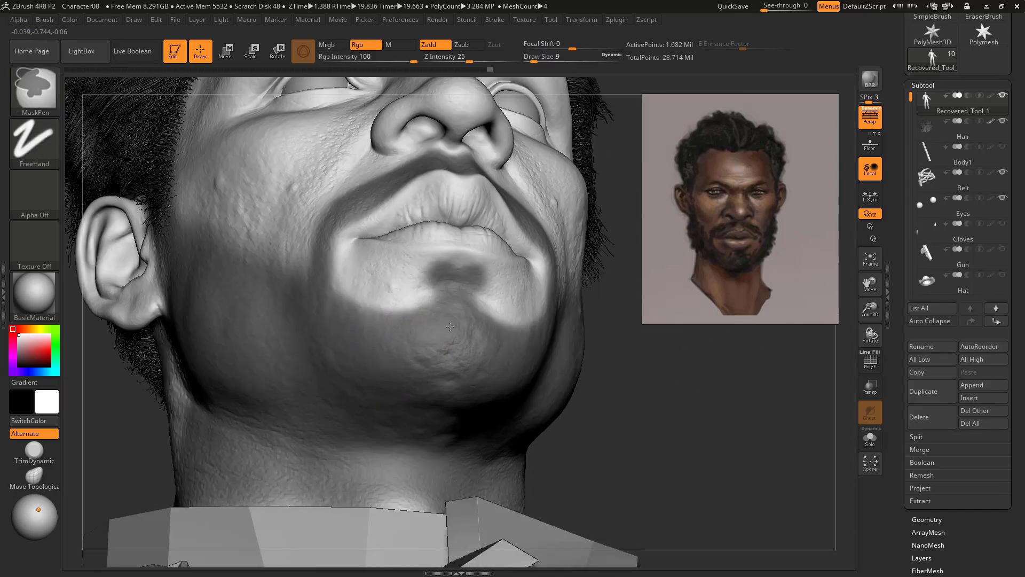
mouse_move(337, 278)
left_mouse_down("ctrl")
mouse_move(380, 323)
mouse_move(437, 265)
mouse_move(411, 270)
left_mouse_up("ctrl")
Blend the beard mask over the lower cheek with strokes at draw size 12
key("s")
mouse_move(649, 337)
left_mouse_down()
mouse_move(640, 368)
mouse_move(694, 363)
left_mouse_up()
key("s")
left_click_drag(321, 248, 320, 248)
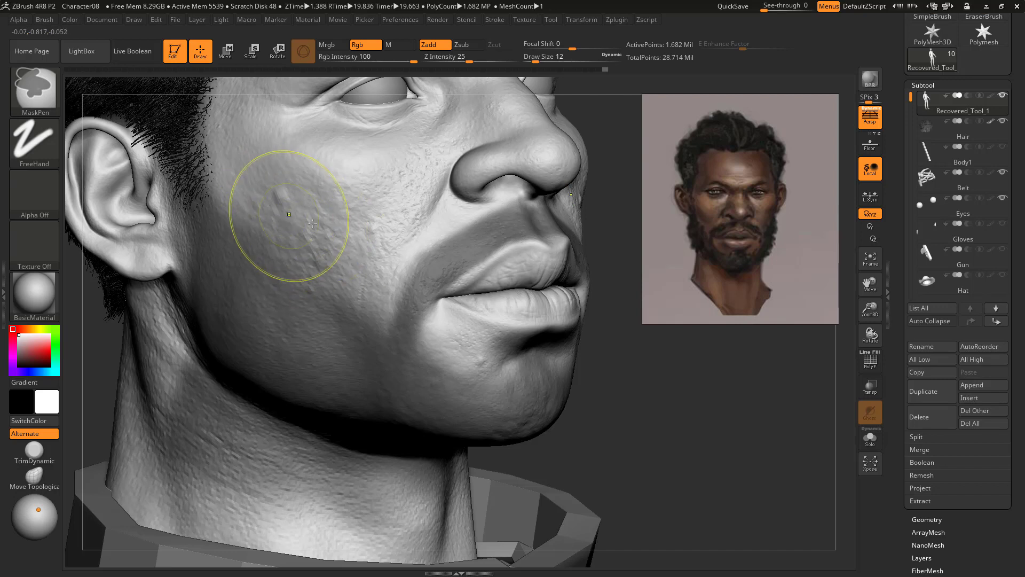
left_click_drag(371, 305, 374, 315, "ctrl")
mouse_move(308, 240)
left_mouse_down("ctrl")
mouse_move(337, 315)
mouse_move(361, 342)
left_mouse_up("ctrl")
mouse_move(269, 230)
left_mouse_down("ctrl")
mouse_move(285, 262)
mouse_move(290, 365)
left_mouse_up("ctrl")
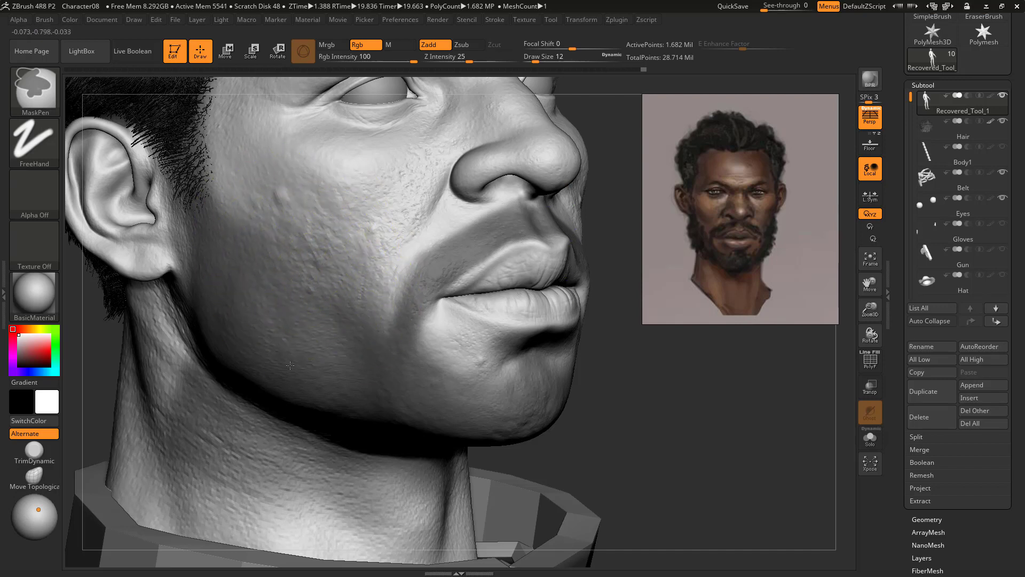
left_click_drag(644, 383, 637, 381)
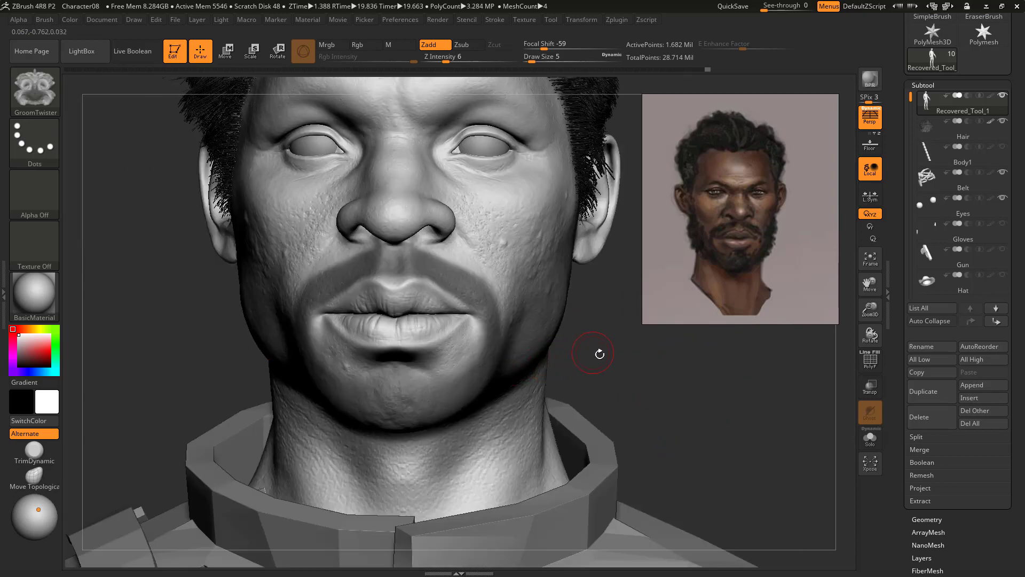
left_click_drag(599, 353, 559, 373)
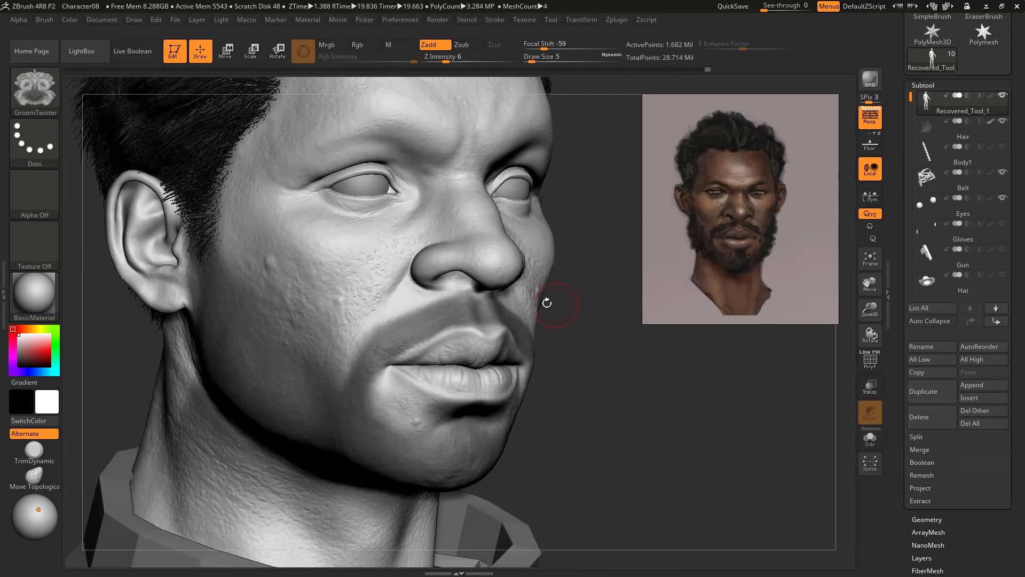
key("ctrl")
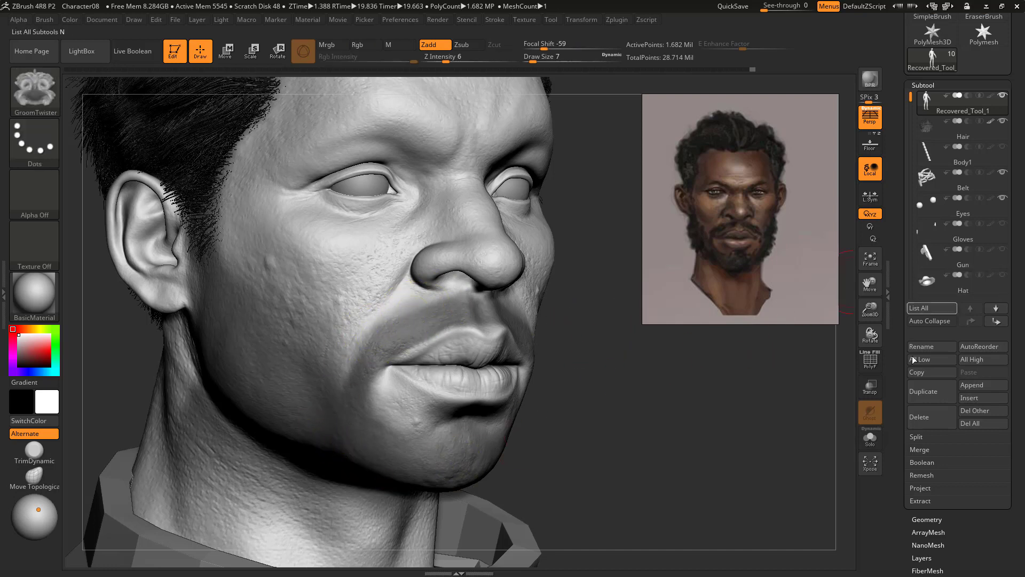
Preview FiberMesh fibers on the masked areas, inspect the beard, and turn the preview off
scroll(929, 536, "down", 4)
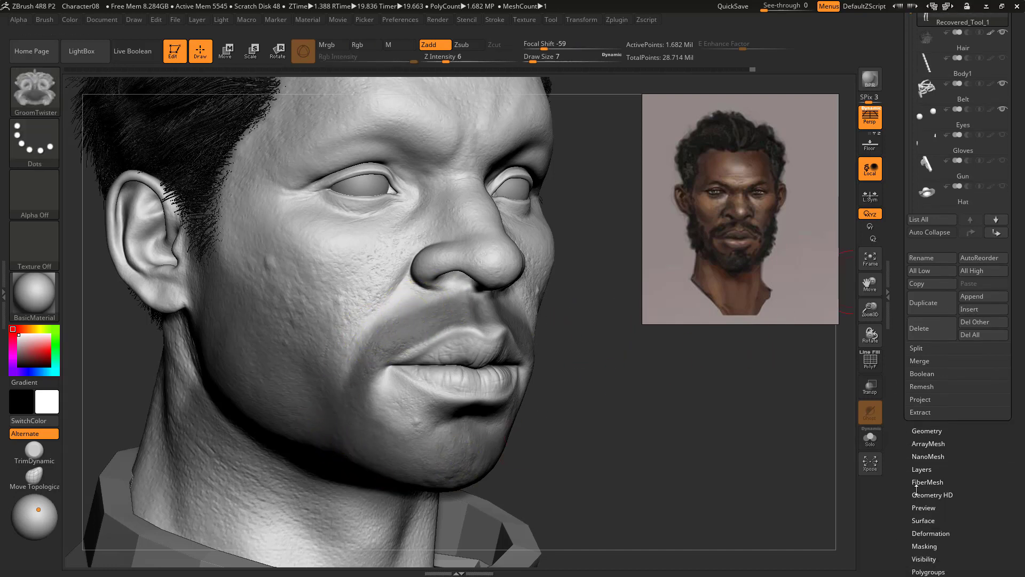
left_click(928, 480)
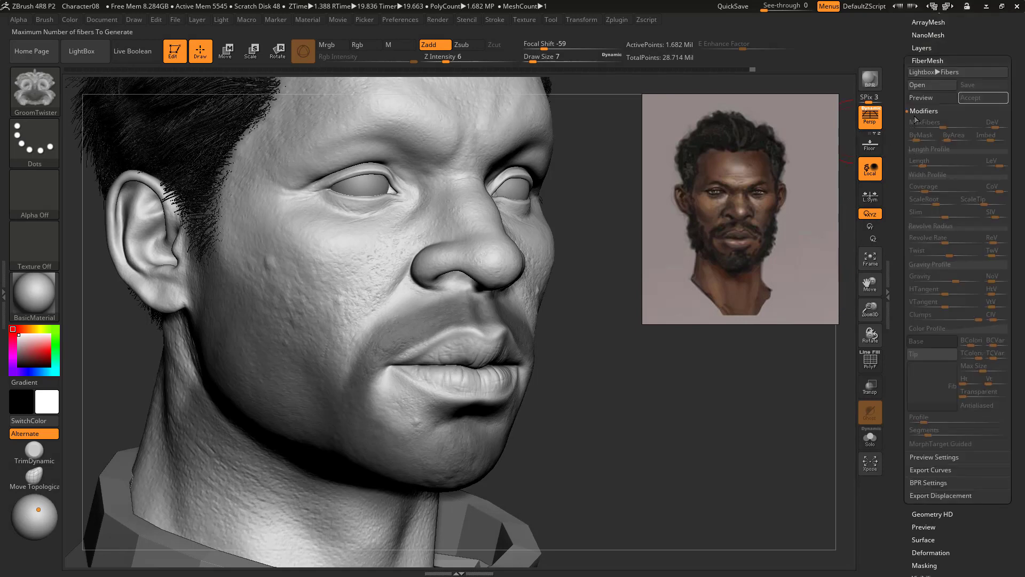
left_click(920, 98)
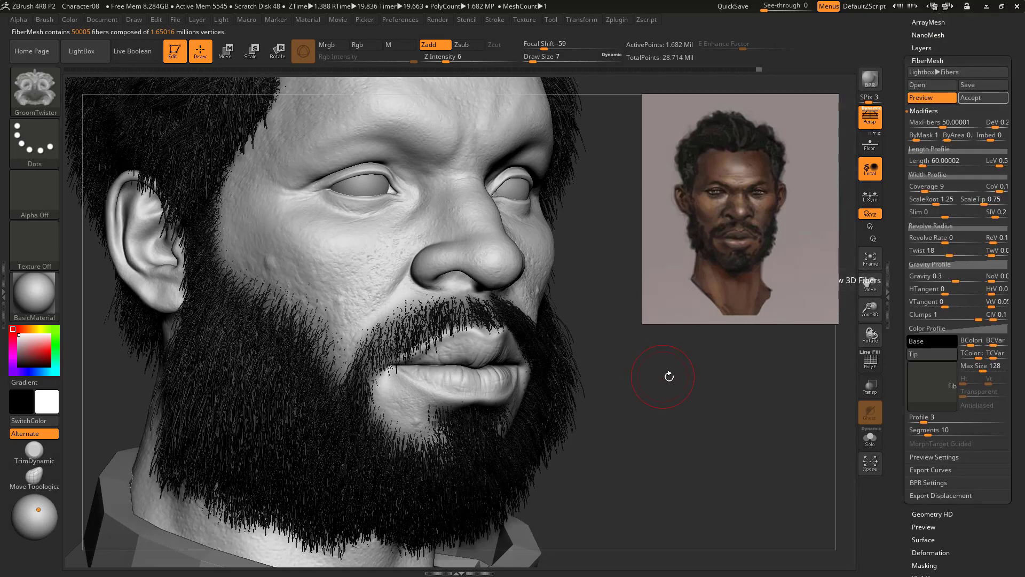
left_click_drag(661, 416, 463, 318)
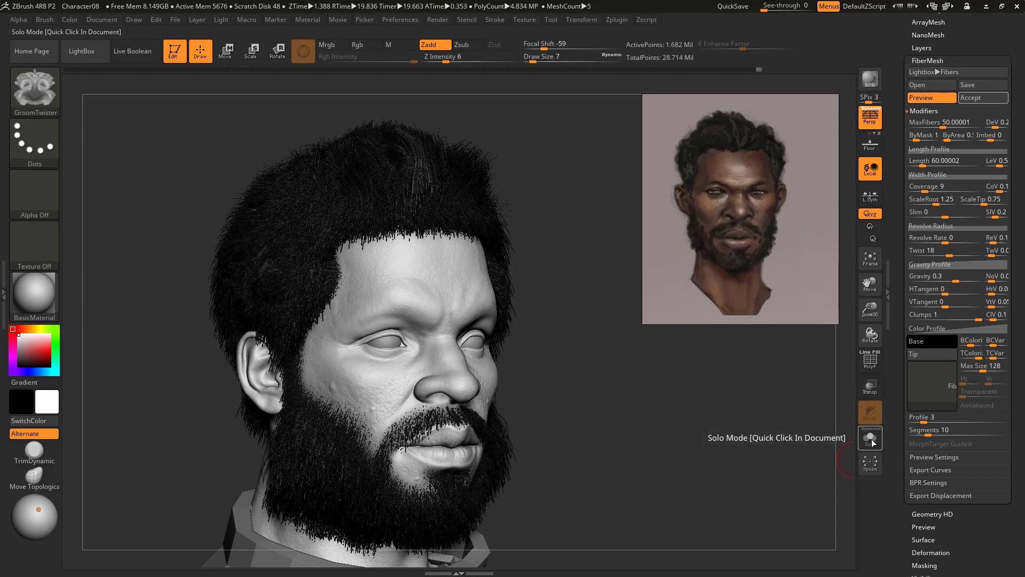
left_click(931, 98)
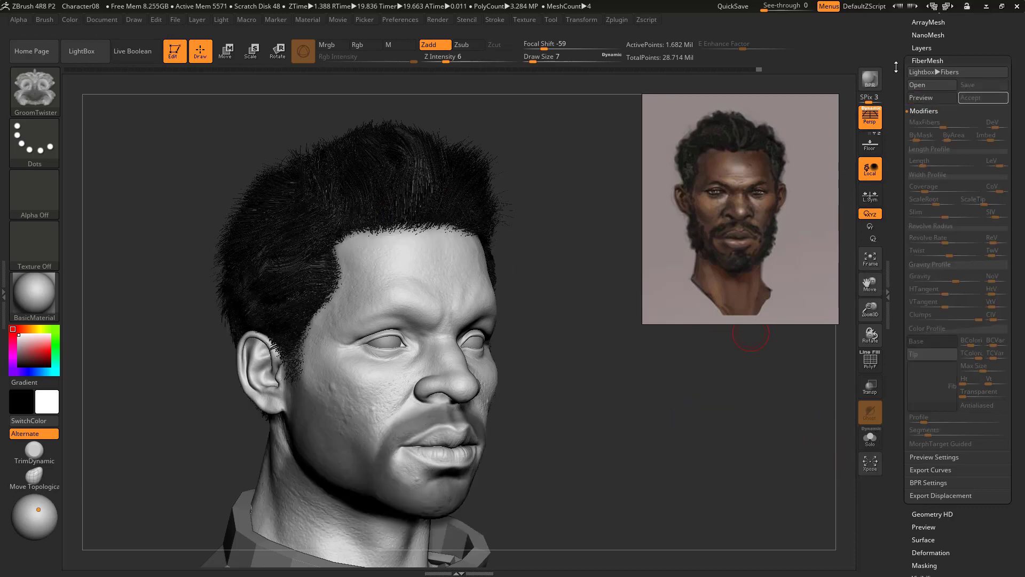
Hide the Hair subtool to expose the masked scalp
scroll(930, 100, "up", 3)
left_click(930, 92)
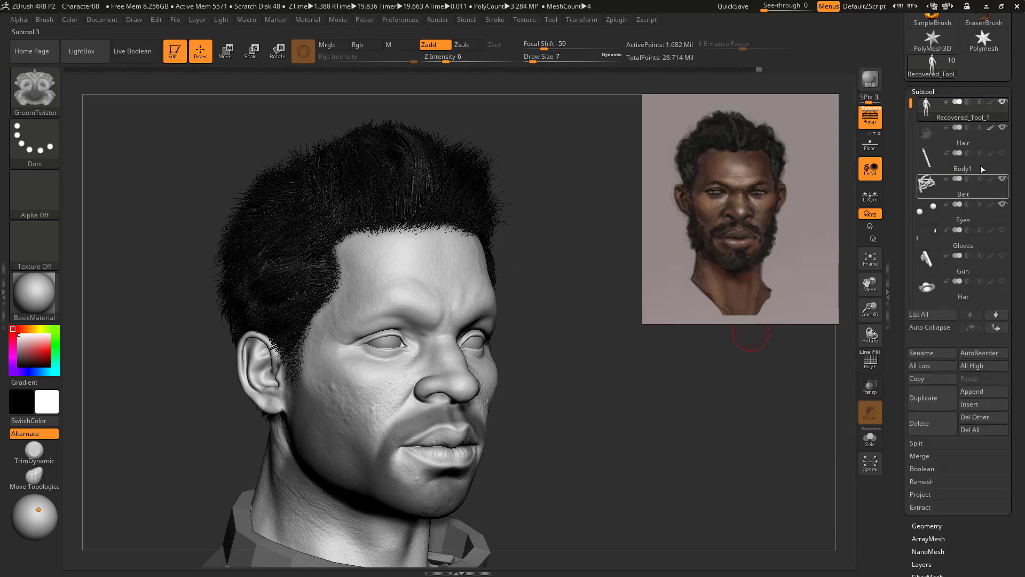
left_click(1003, 130)
Clear the scalp mask with the MaskPen's Lasso stroke from the side profile, keeping only the beard area masked
left_click_drag(551, 288, 319, 299)
key("s")
mouse_move(517, 197)
left_mouse_down()
mouse_move(478, 206)
mouse_move(553, 224)
left_mouse_up()
key("s")
left_click_drag(381, 261, 376, 261)
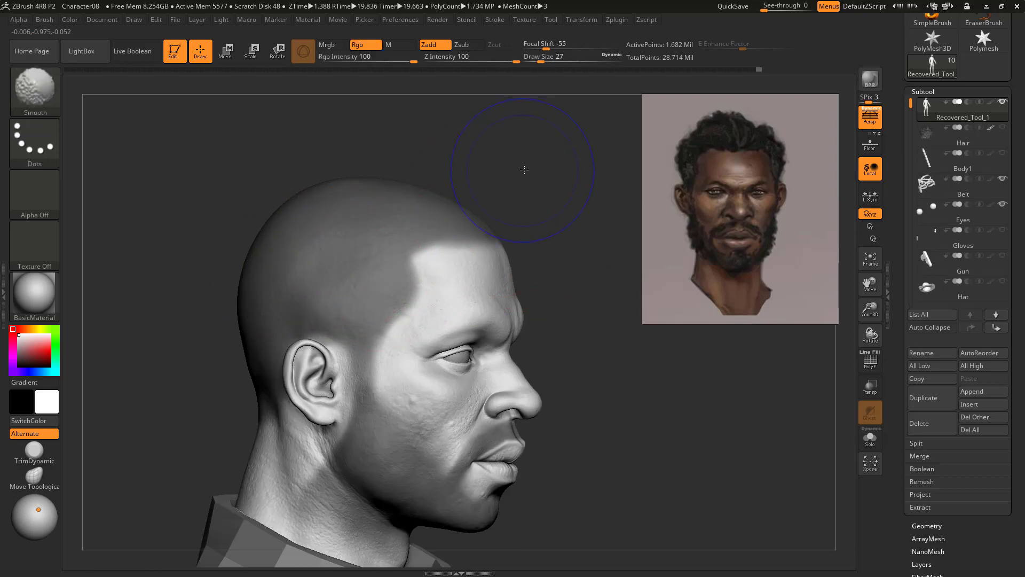
left_click_drag(525, 170, 550, 172, "shift")
key("ctrl")
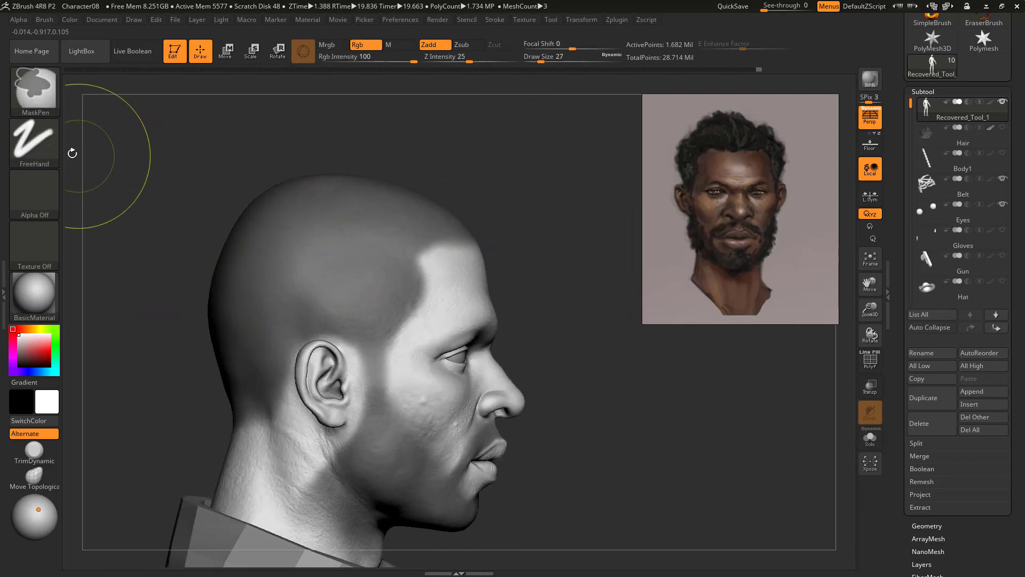
left_click(35, 141)
left_click(202, 175)
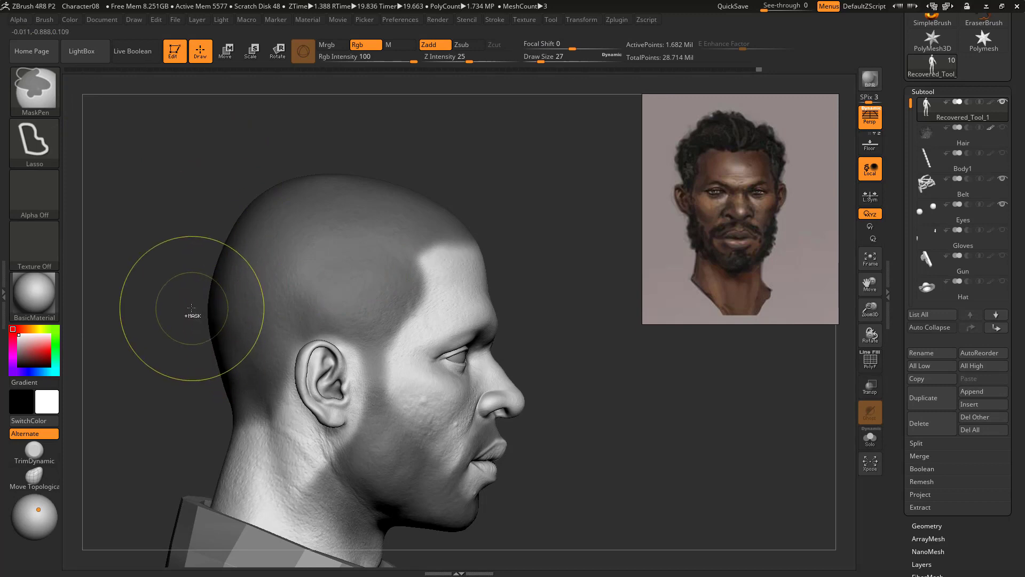
mouse_move(187, 266)
left_mouse_down("ctrl")
mouse_move(216, 427)
mouse_move(265, 446)
mouse_move(318, 422)
mouse_move(490, 277)
mouse_move(229, 107)
left_mouse_up("ctrl")
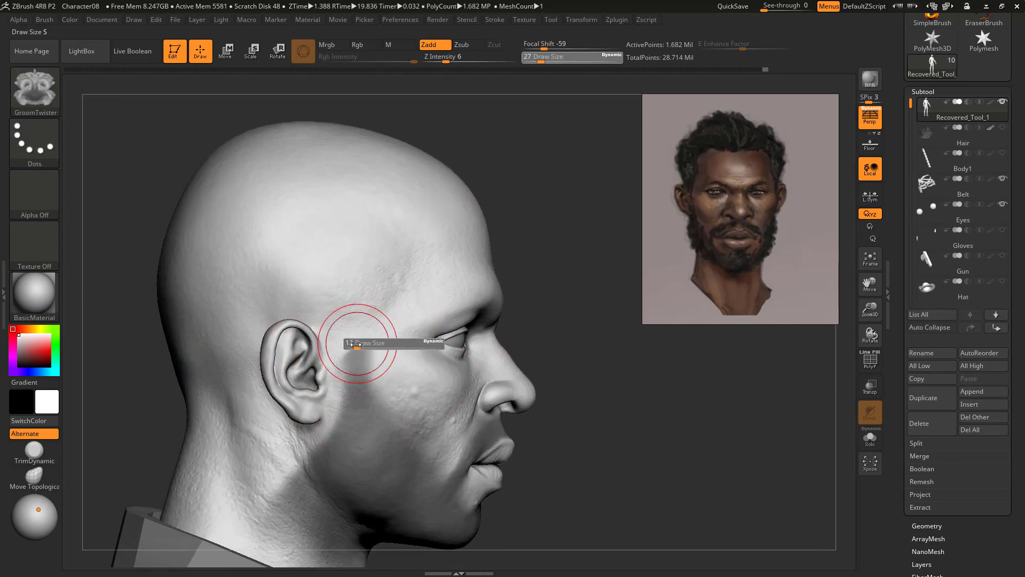
Repaint the sideburn mask in front of the ear with the MaskPen's FreeHand stroke at draw size 8
key("shift")
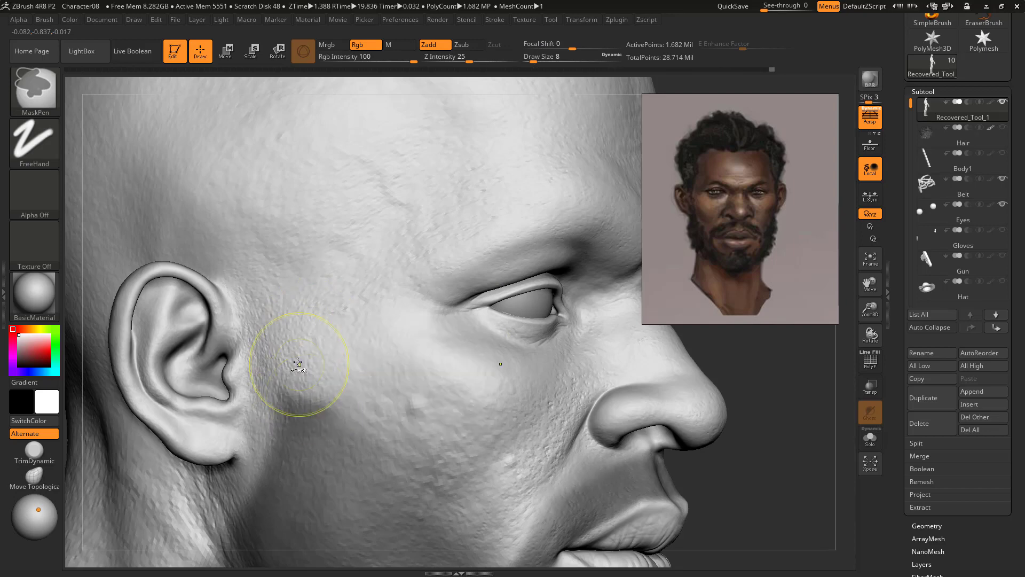
mouse_move(298, 364)
left_mouse_down("ctrl")
mouse_move(284, 322)
mouse_move(309, 385)
mouse_move(280, 325)
mouse_move(304, 320)
left_mouse_up("ctrl")
left_click_drag(735, 391, 811, 214, "alt")
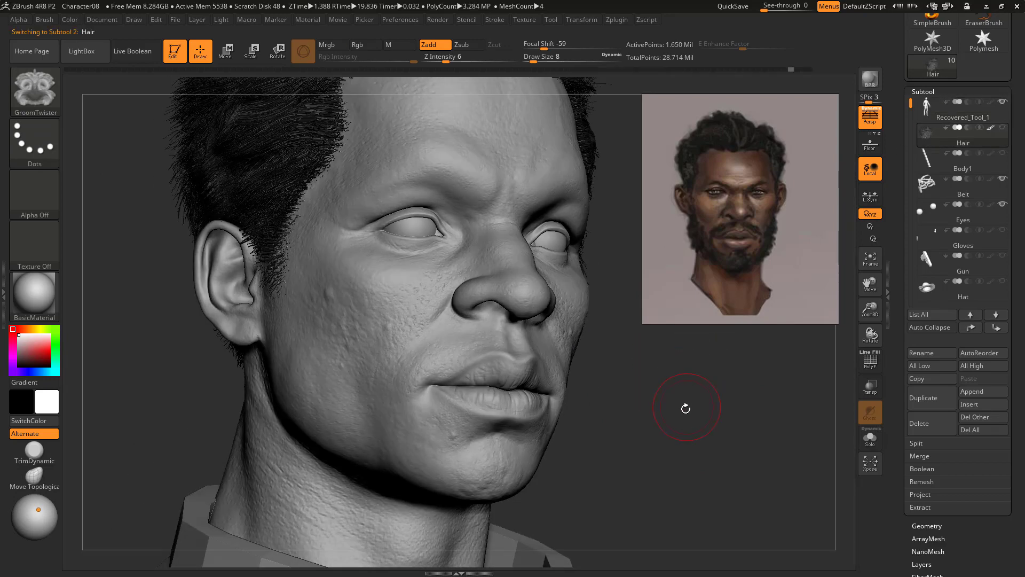
Make Recovered_Tool_1 the active subtool and show the Hair subtool again
mouse_move(684, 407)
left_mouse_down()
mouse_move(694, 396)
mouse_move(666, 402)
left_mouse_up()
left_click(408, 371, "alt")
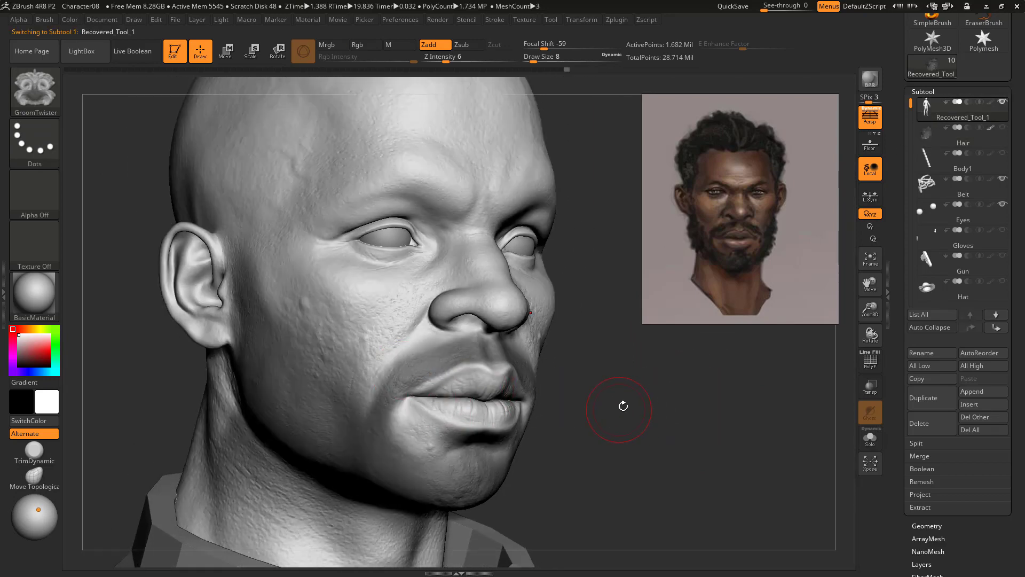
left_click(1002, 128)
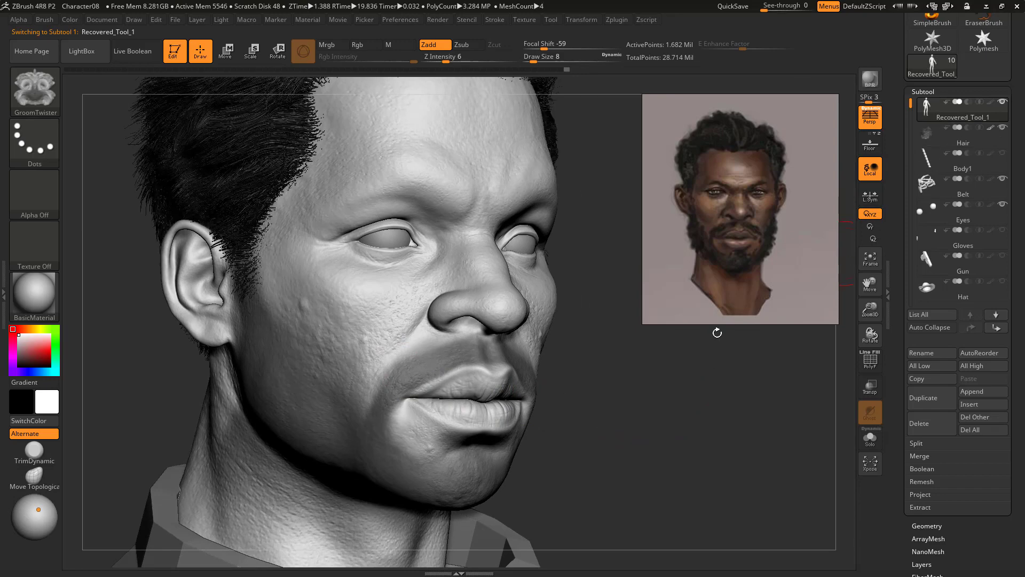
Generate a FiberMesh preview on the masked beard area of Recovered_Tool_1
left_click_drag(618, 432, 813, 375)
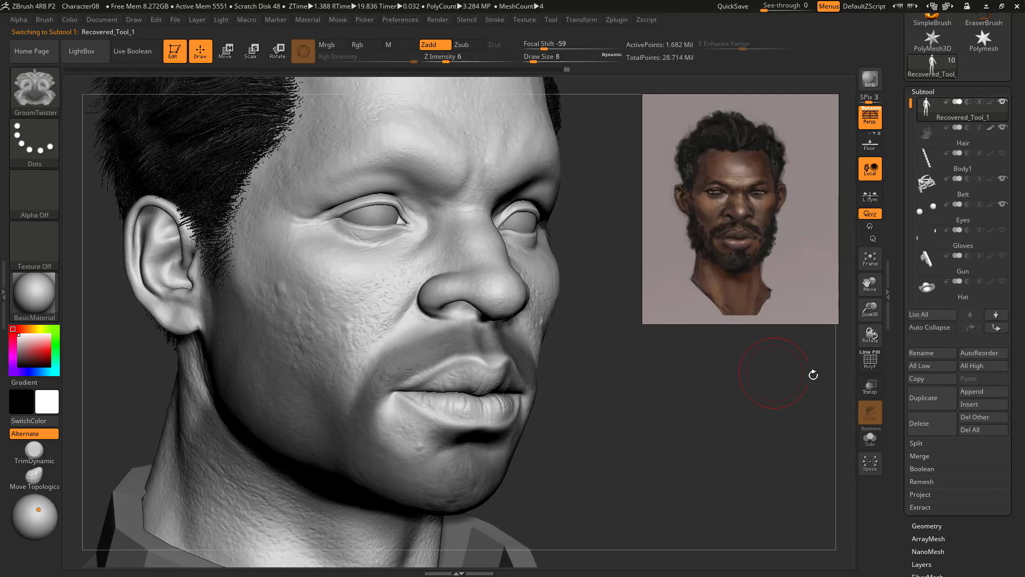
scroll(907, 431, "down", 5)
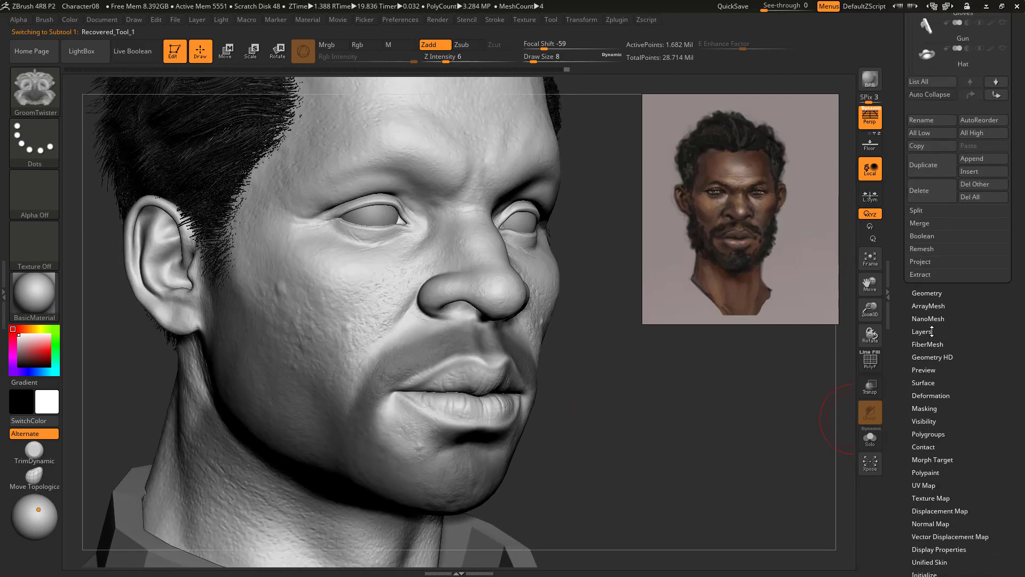
left_click(937, 343)
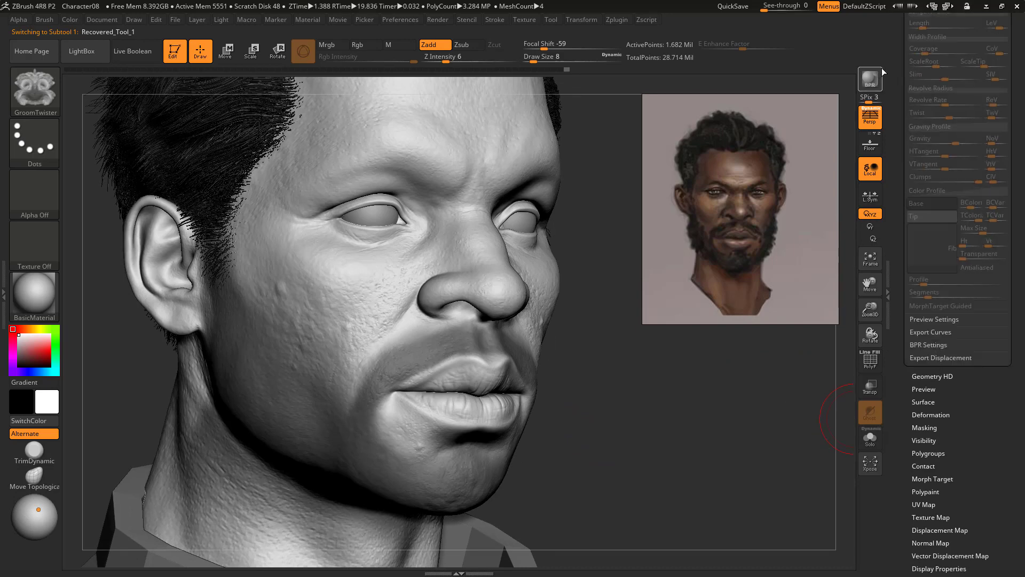
scroll(930, 118, "up", 2)
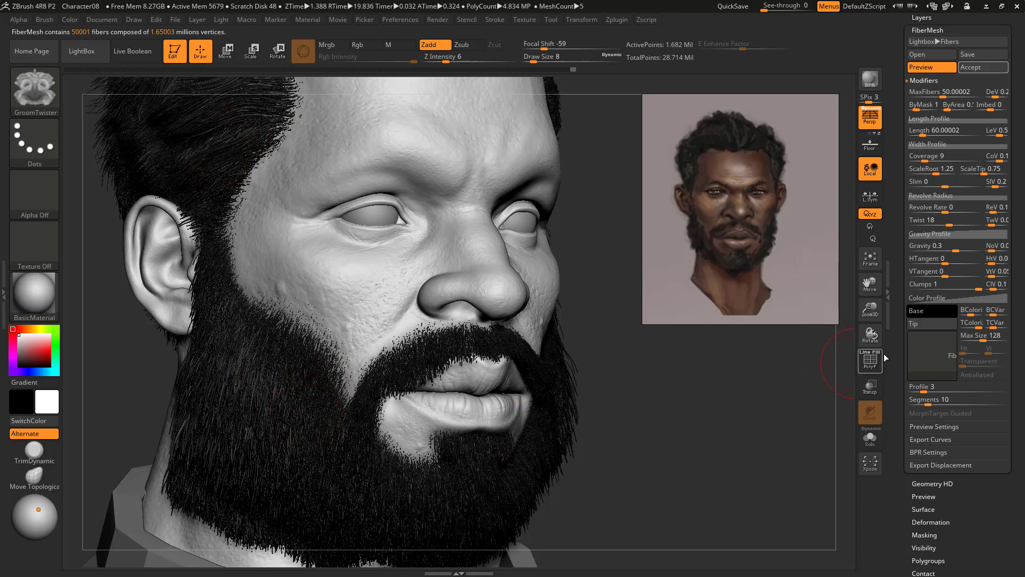
scroll(899, 328, "up", 1)
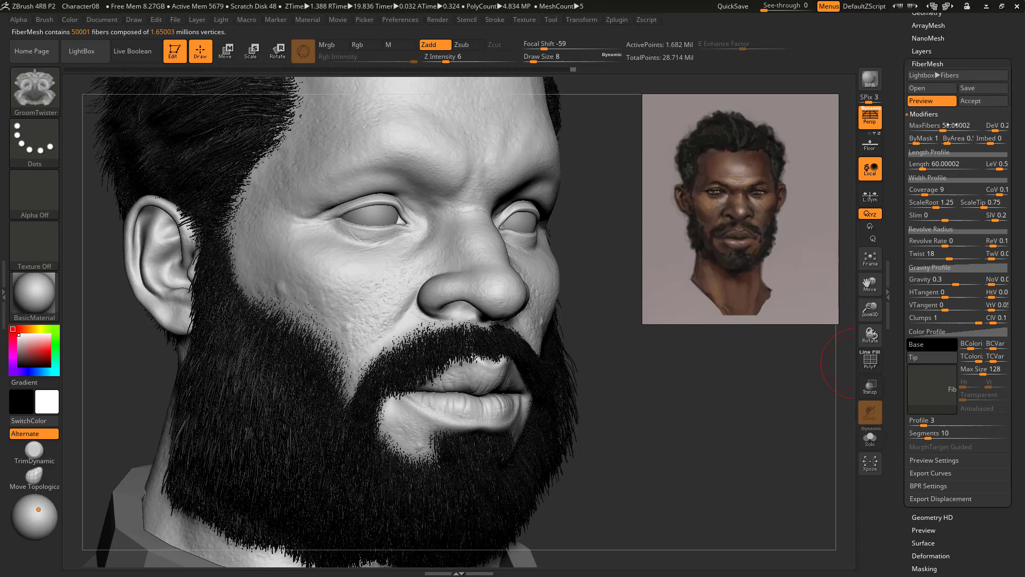
Shorten the beard fibers, trying a Length of 40 before setting it to 30
left_click(913, 163)
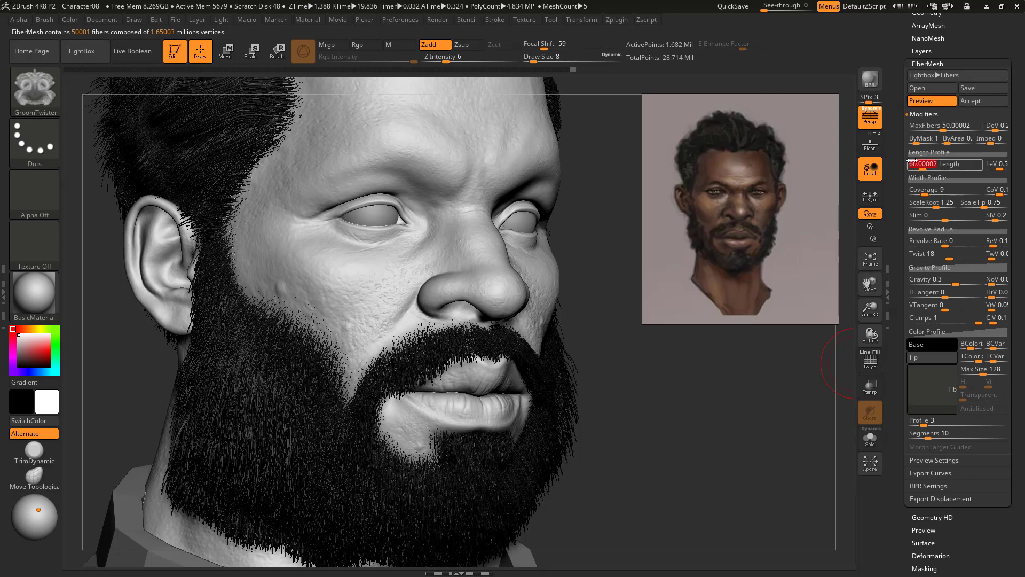
left_click(913, 188)
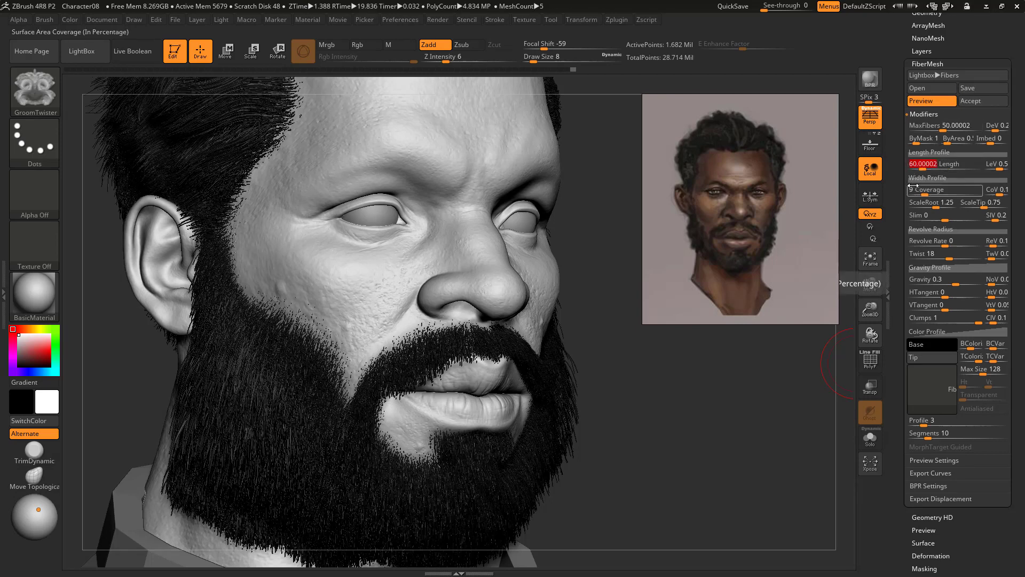
type("40")
key("Return")
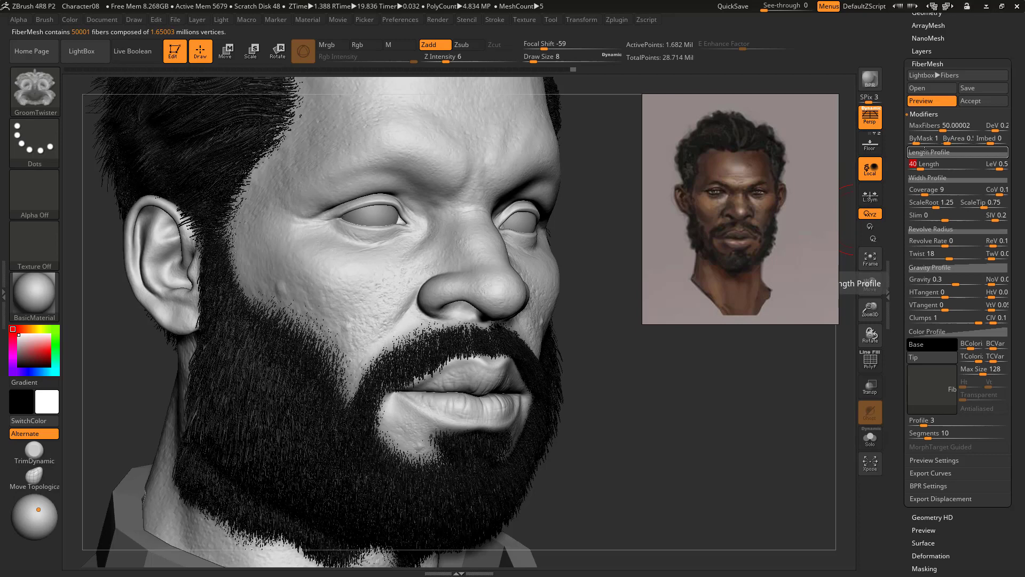
key("Return")
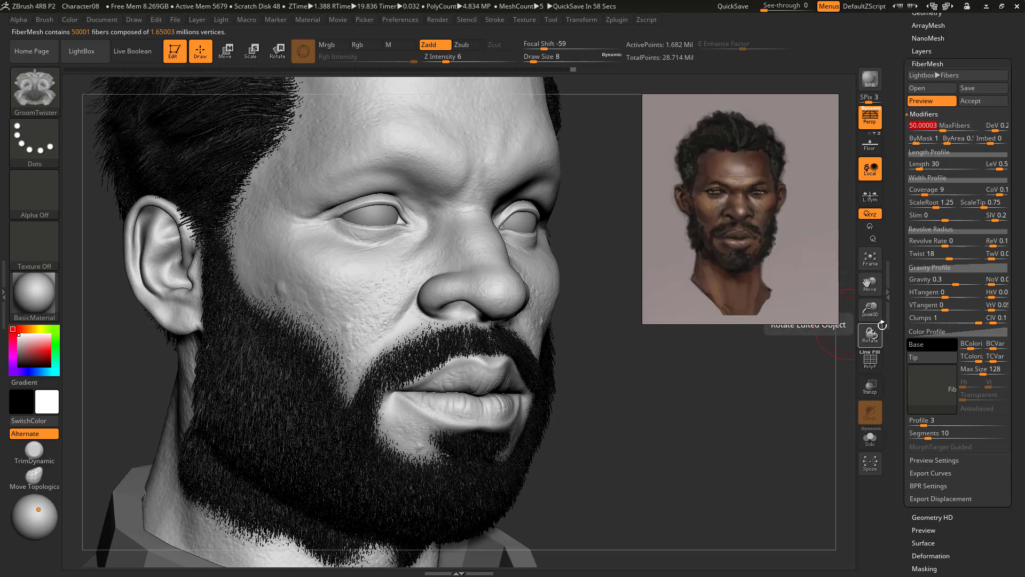
Thin out the beard fibers, trying MaxFibers at 10 and 5 before setting it to 7
type("1")
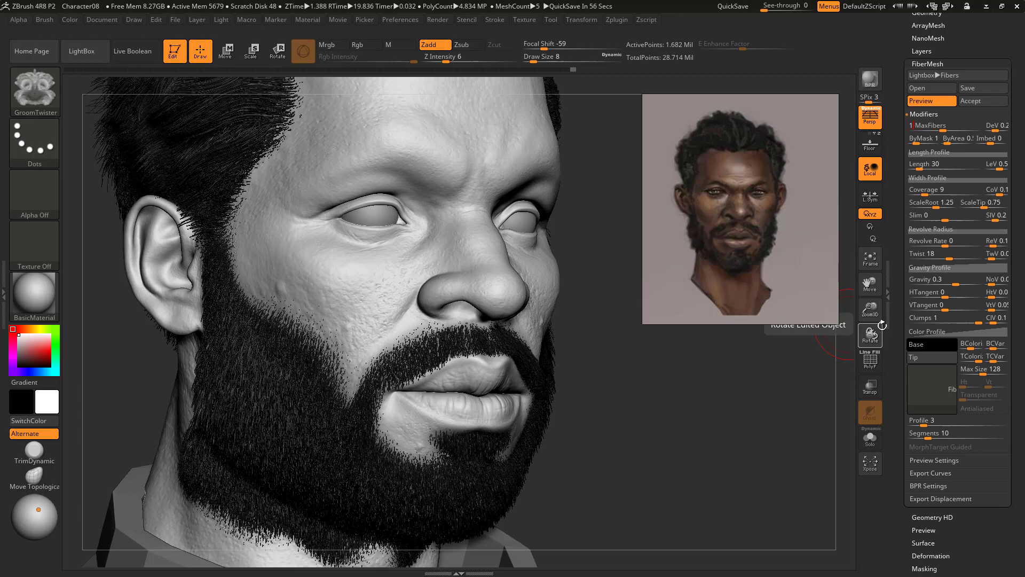
type("0")
key("Return")
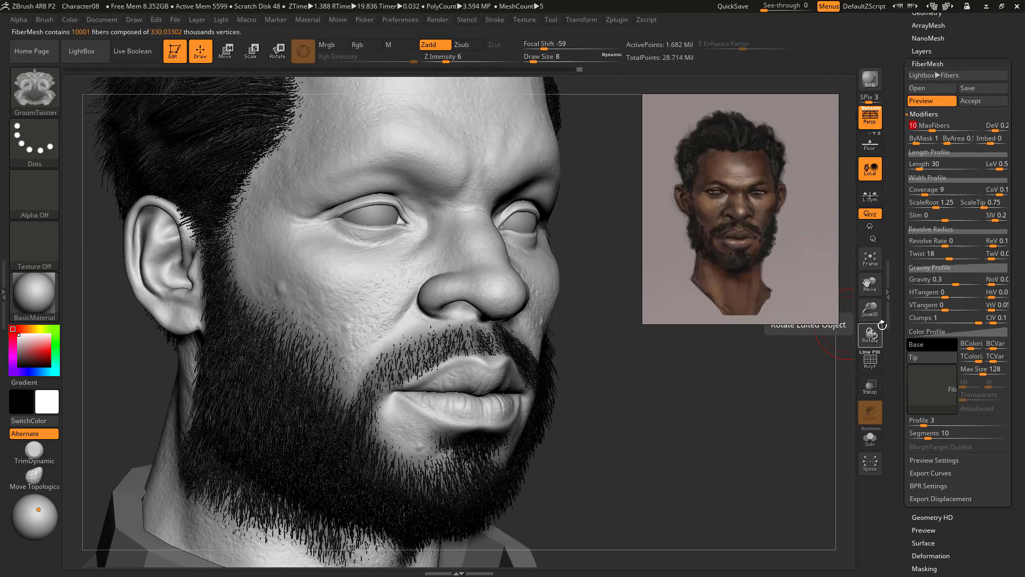
left_click_drag(882, 324, 1004, 202)
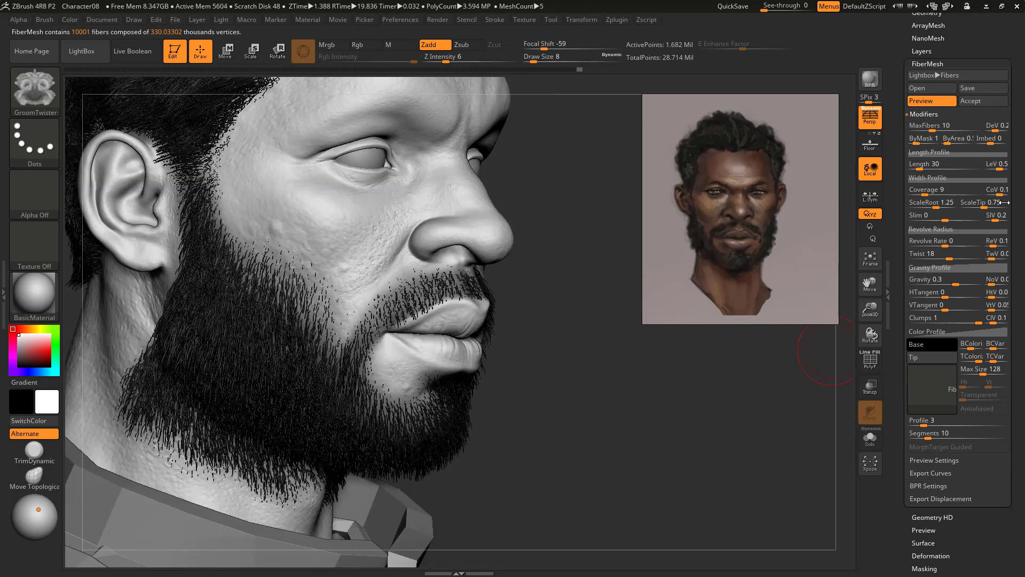
left_click(912, 125)
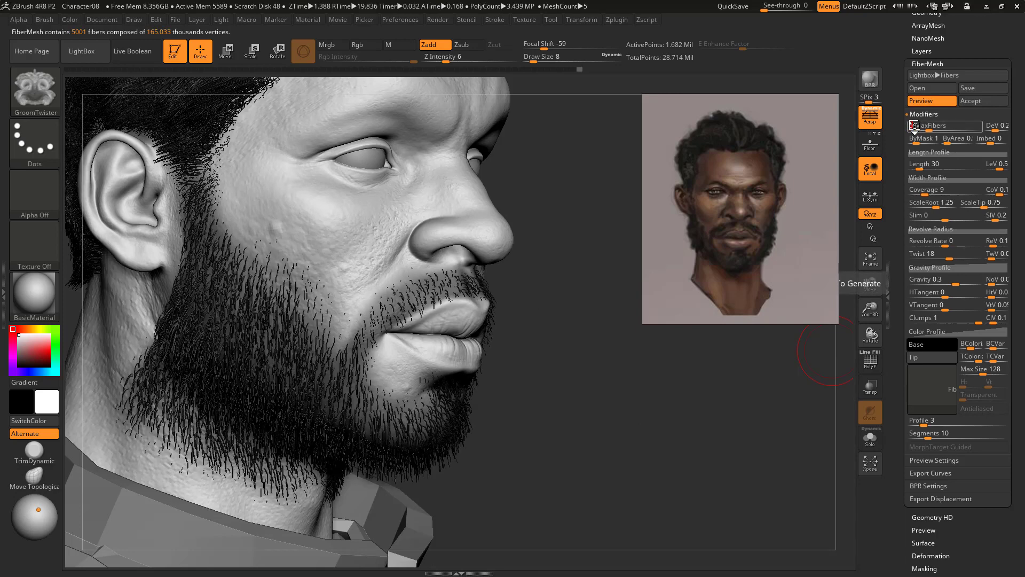
left_click(914, 128)
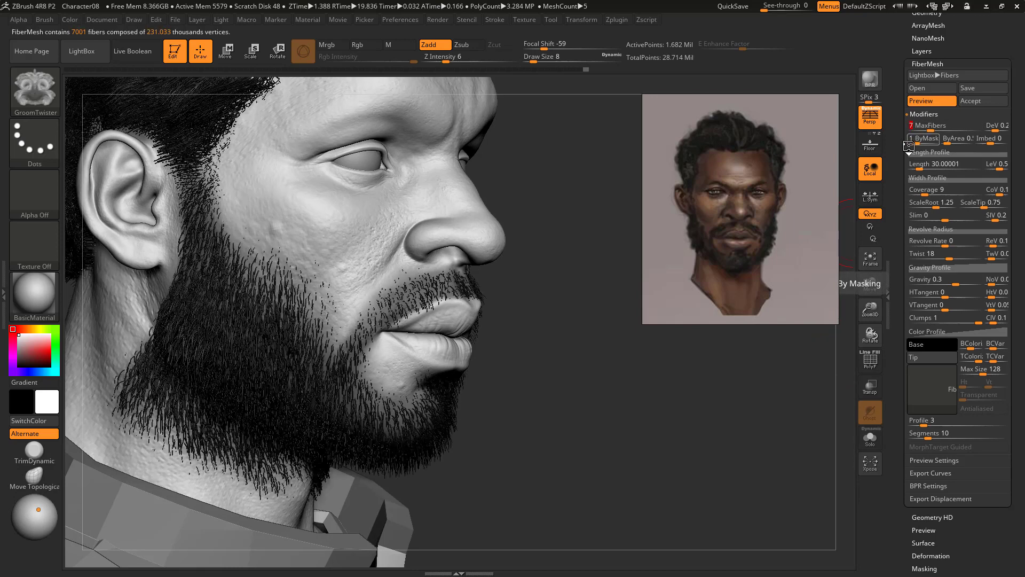
left_click_drag(508, 410, 331, 427)
mouse_move(691, 445)
left_mouse_down()
mouse_move(598, 397)
mouse_move(617, 366)
mouse_move(591, 386)
mouse_move(579, 375)
left_mouse_up()
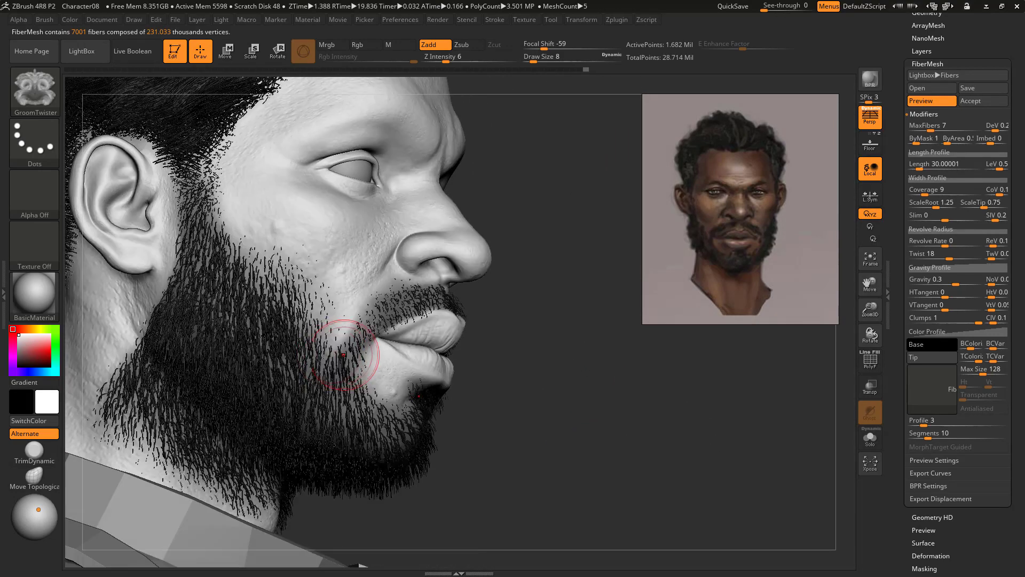
left_click_drag(671, 462, 652, 469)
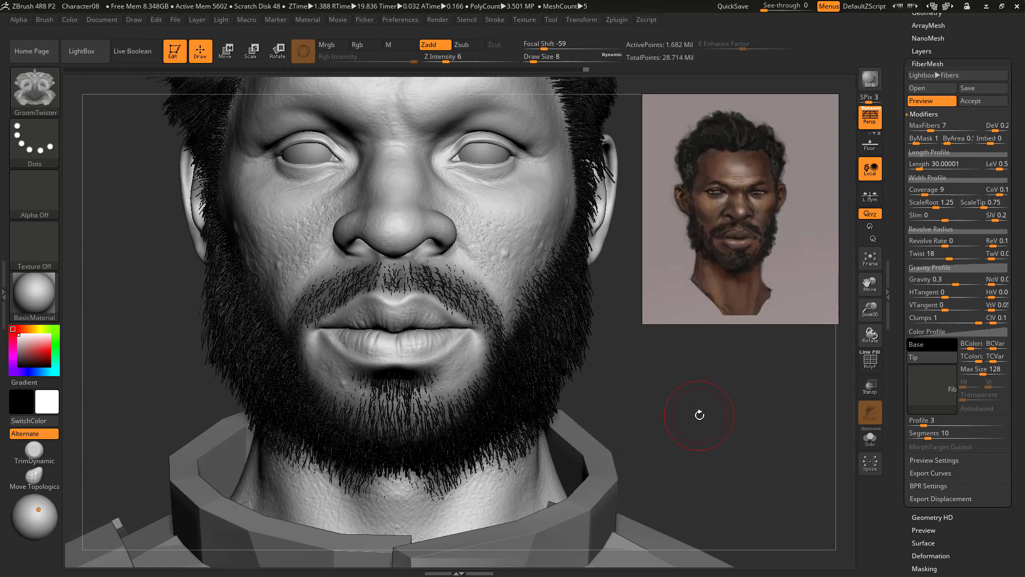
left_click_drag(736, 412, 567, 343)
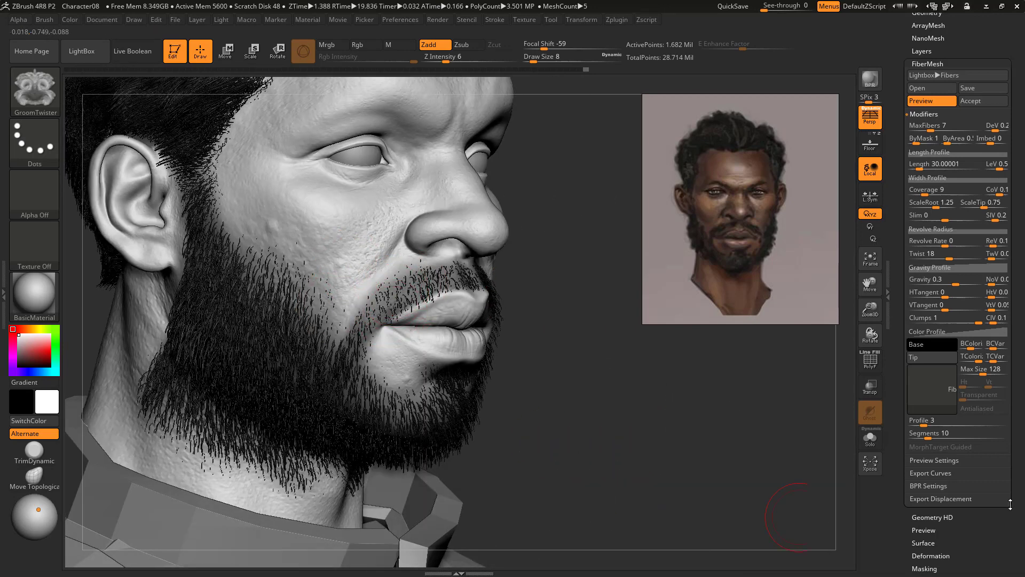
Turn off ViewMask in the Masking settings so the dark mask under the beard is hidden
scroll(928, 374, "down", 5)
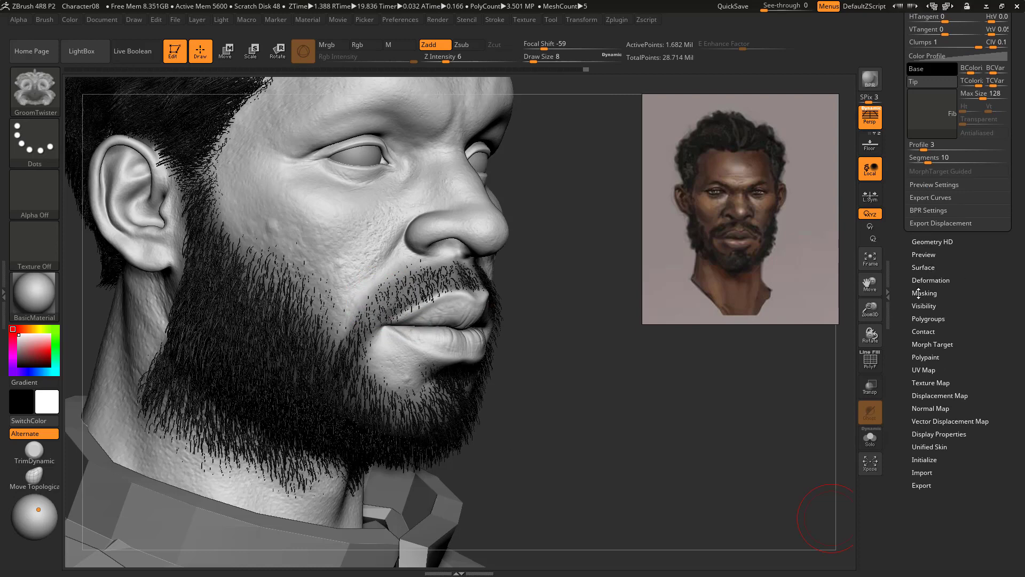
left_click(931, 293)
left_click_drag(991, 315, 976, 425)
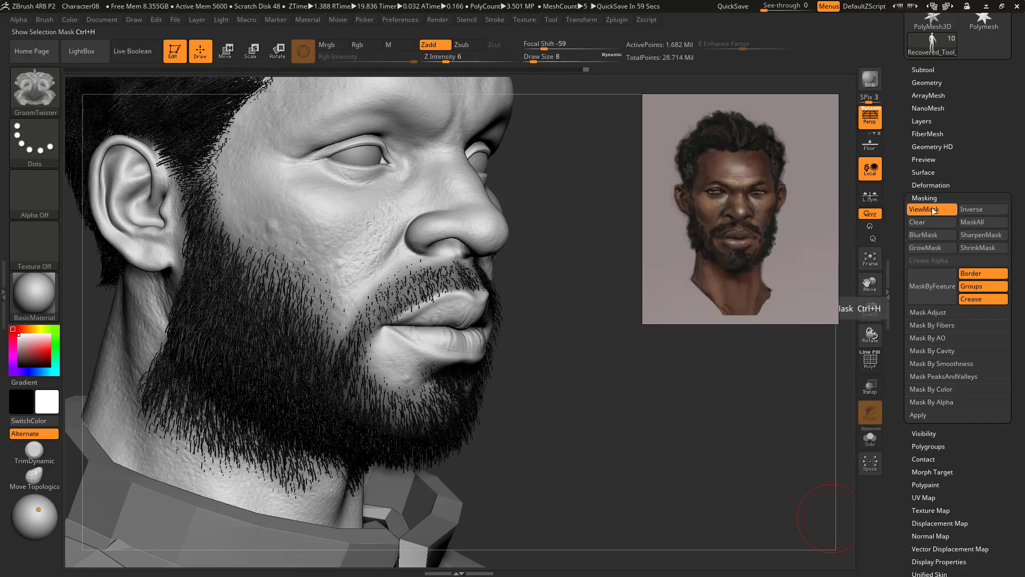
left_click(933, 210)
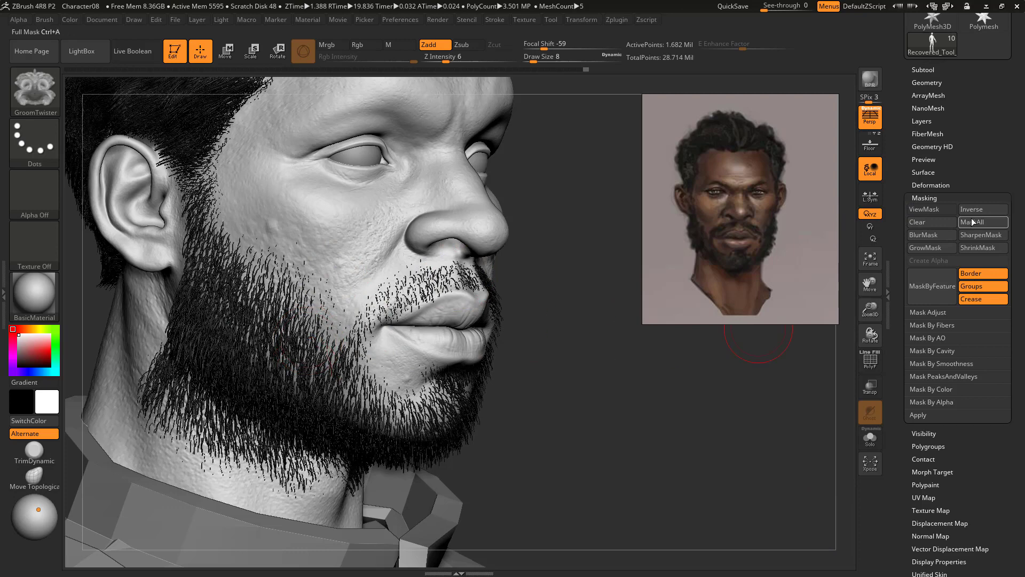
left_click(924, 198)
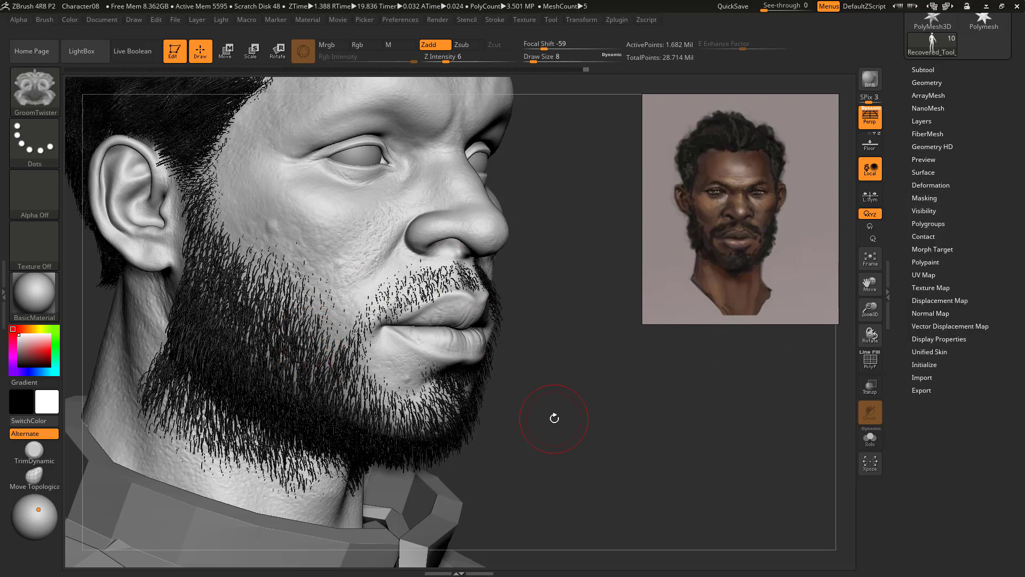
Inspect the previewed beard from several side angles and make a BPR render of it in three-quarter view
left_click_drag(554, 418, 513, 414)
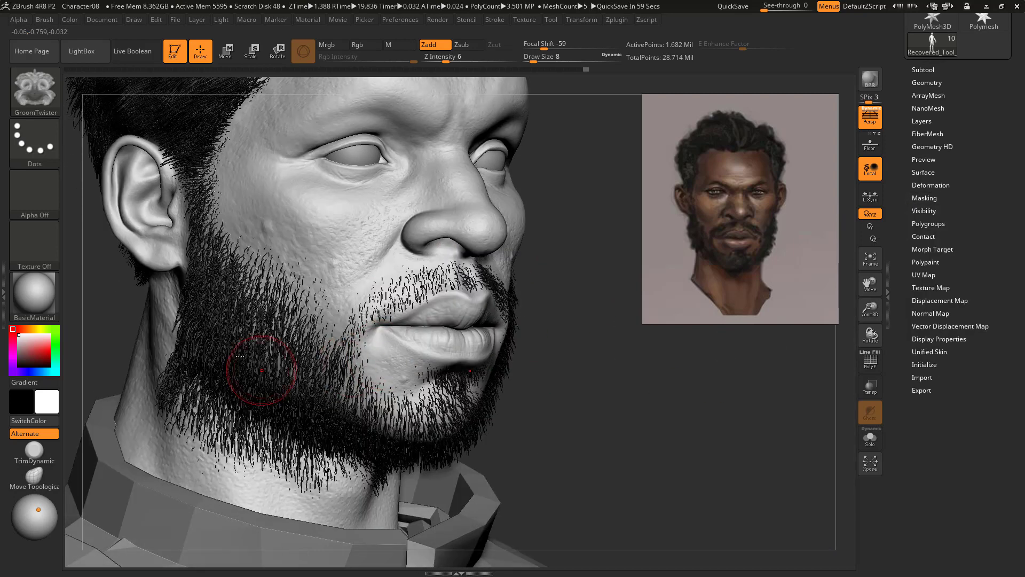
left_click_drag(521, 336, 469, 338)
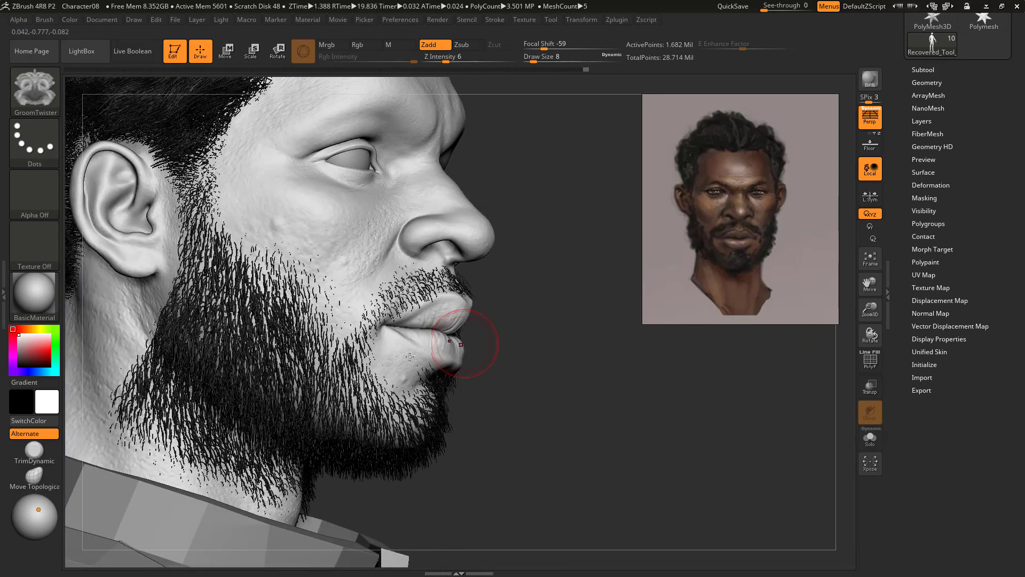
left_click_drag(527, 263, 414, 310)
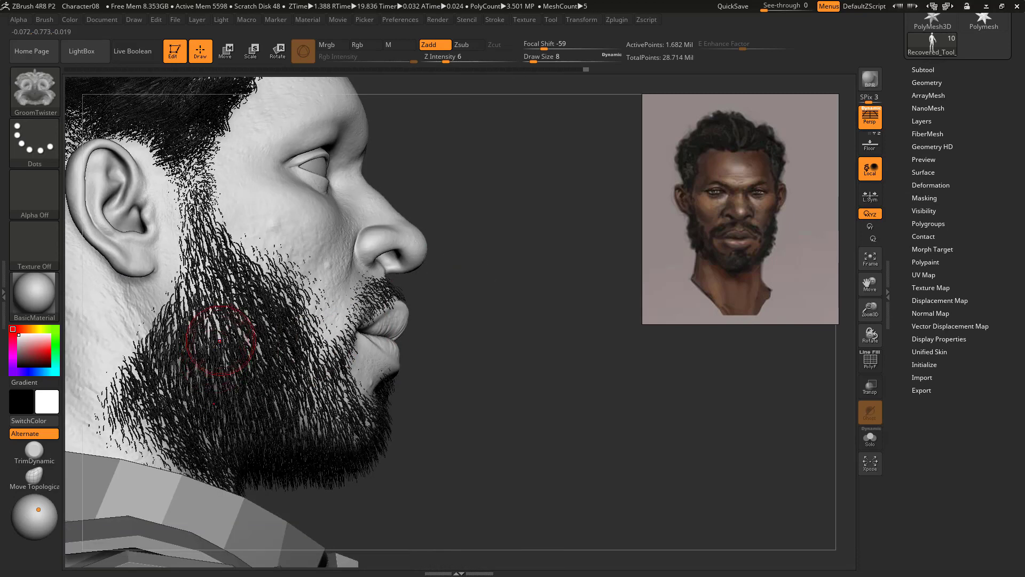
left_click_drag(501, 304, 533, 254)
left_click_drag(596, 246, 602, 248)
left_click_drag(614, 283, 613, 284, "alt")
left_click_drag(709, 422, 643, 389, "alt")
left_click(866, 80)
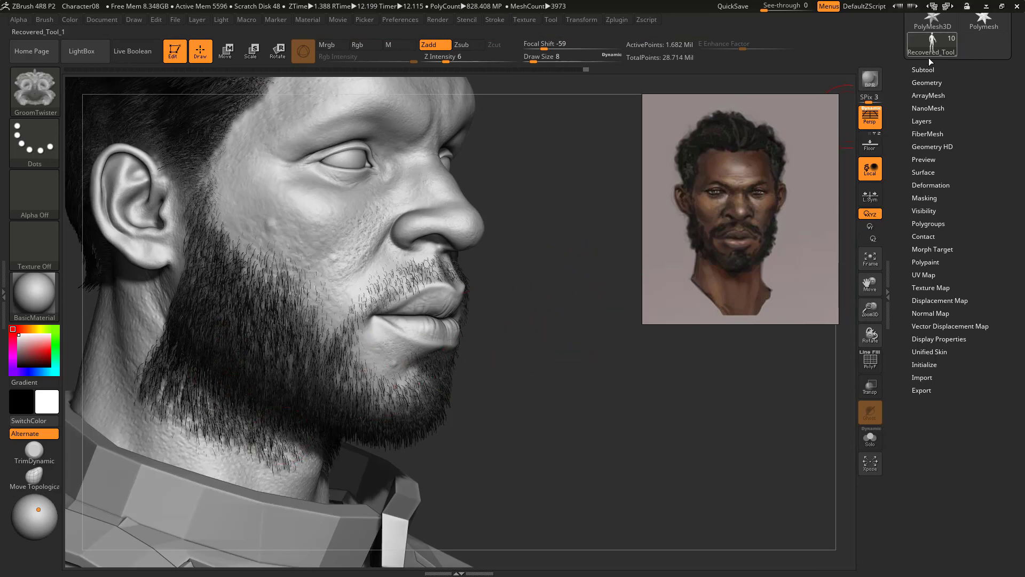
left_click_drag(572, 343, 590, 317)
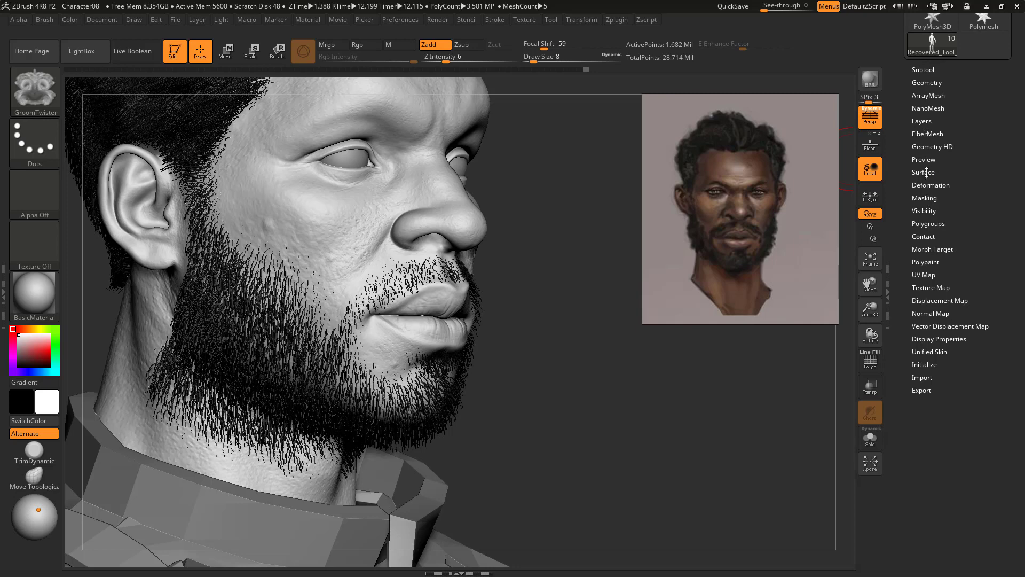
Accept the FiberMesh preview to turn the beard fibers into their own subtool
left_click(930, 134)
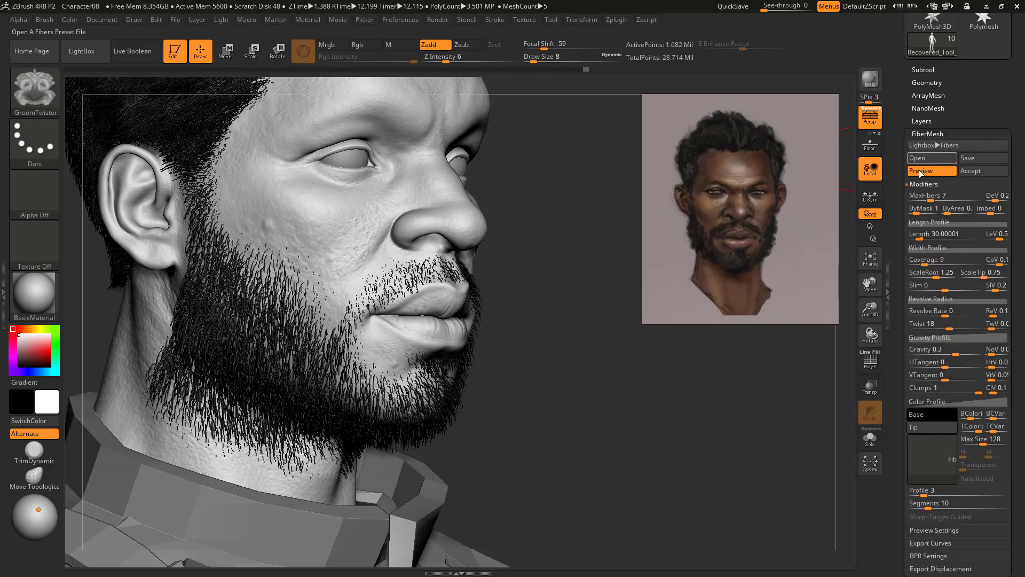
left_click(972, 172)
left_click(888, 204)
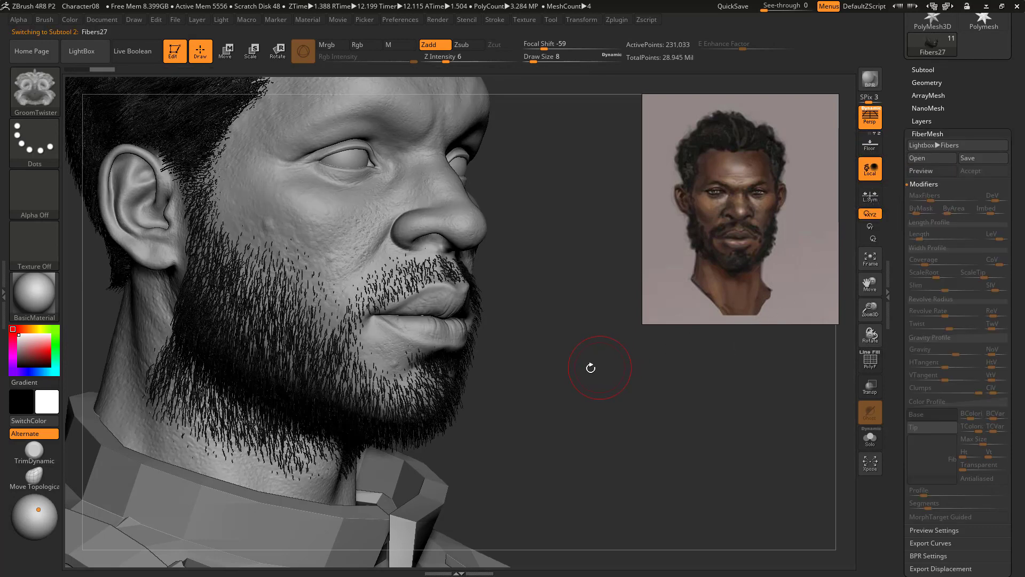
Compare the beard with the reference portrait and choose the GroomLengthen brush for grooming it in side profile
left_click_drag(561, 337, 458, 360)
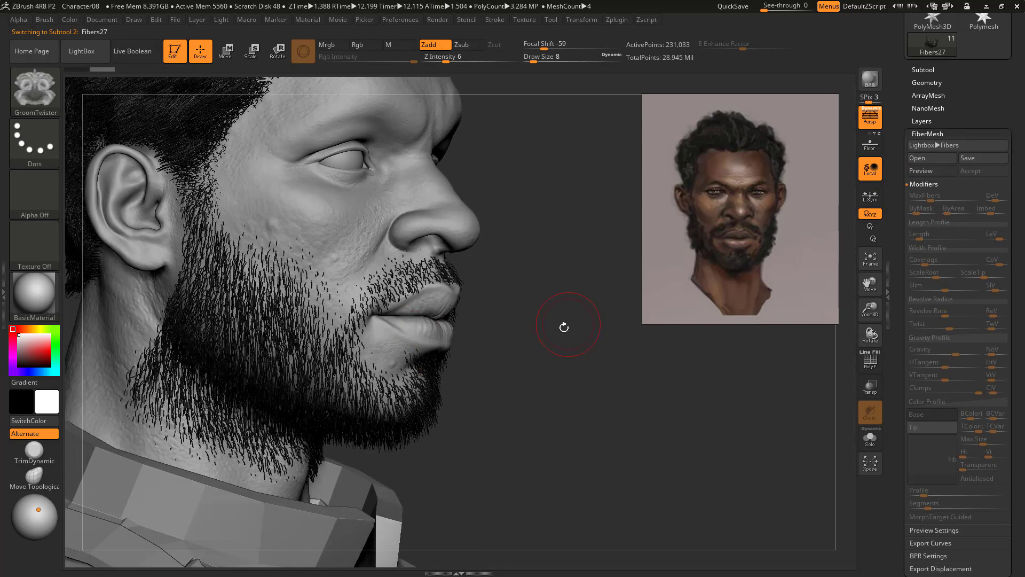
left_click_drag(564, 326, 595, 361)
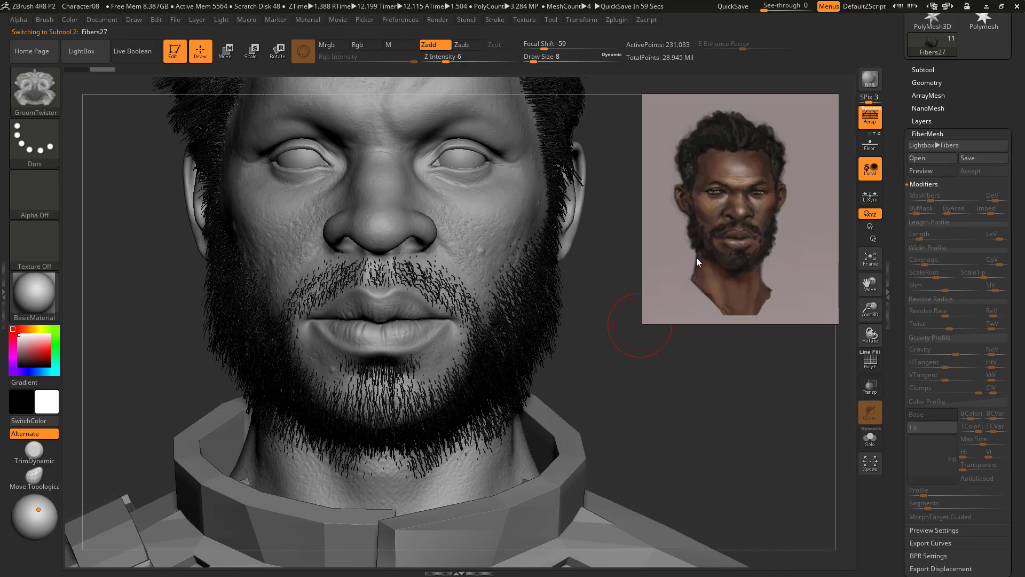
left_click_drag(650, 412, 666, 379)
left_click_drag(569, 329, 431, 317)
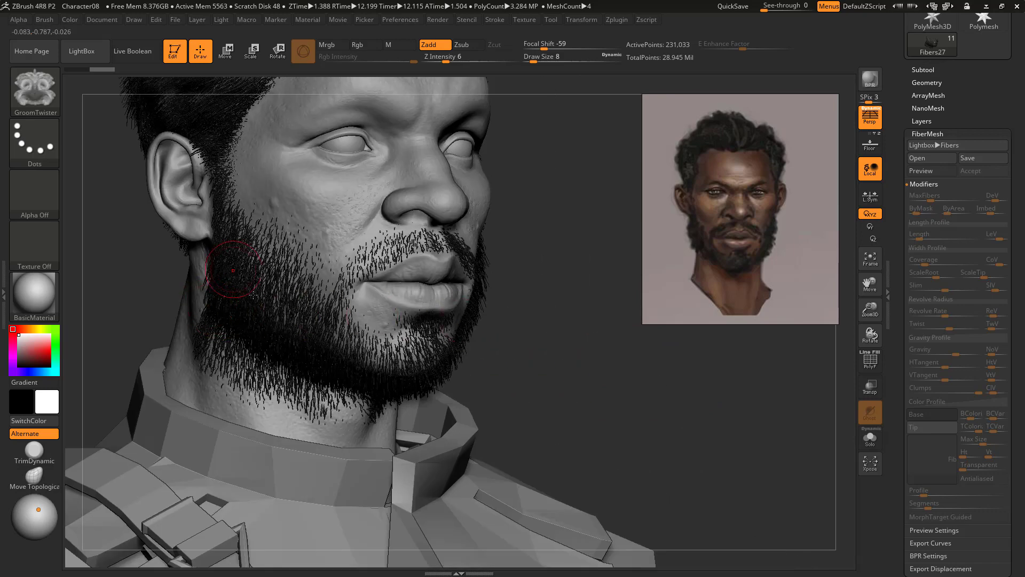
left_click_drag(537, 344, 496, 357, "shift")
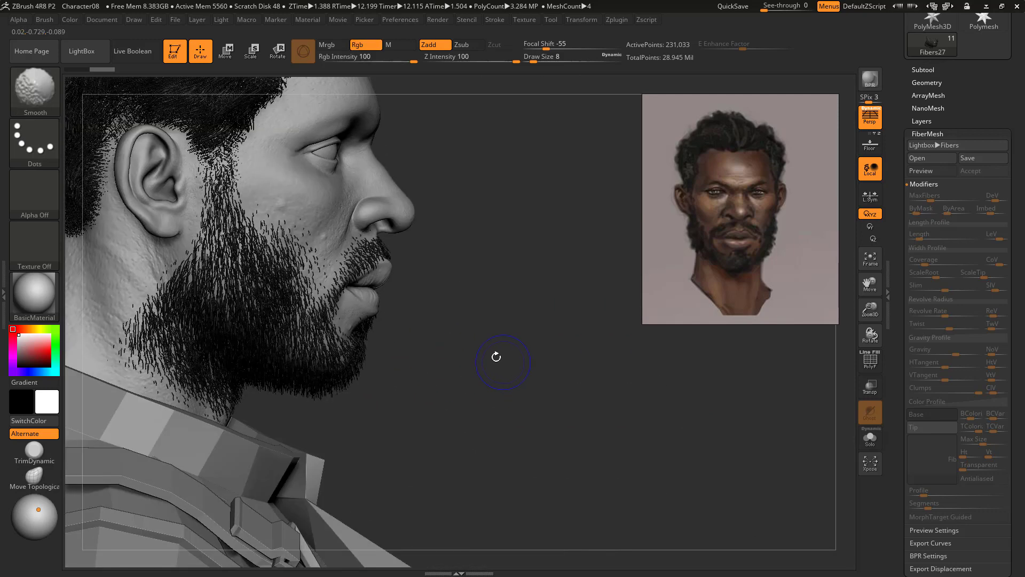
left_click(36, 90)
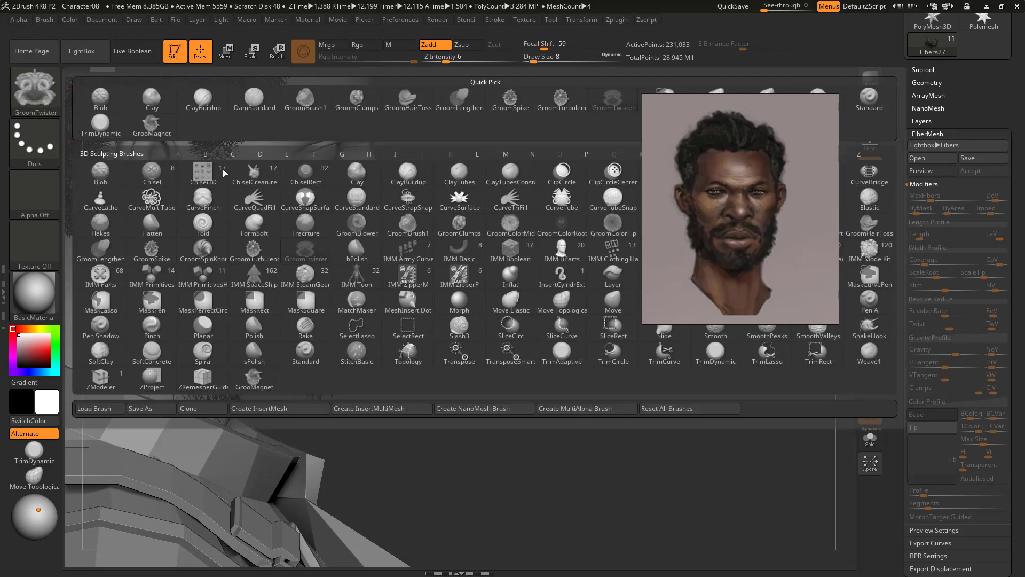
left_click(315, 298)
key("b")
key("g")
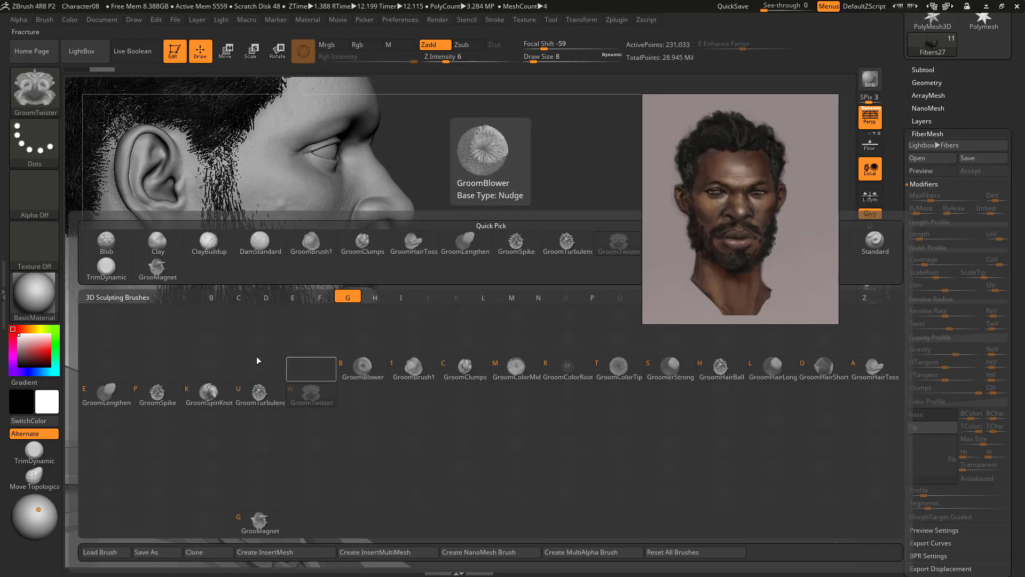
left_click(110, 401)
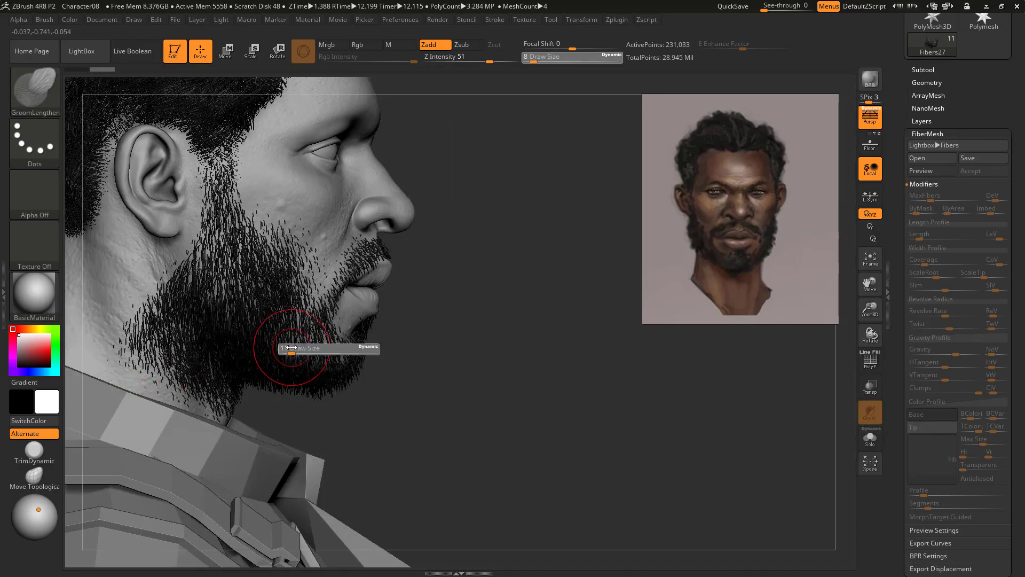
Lengthen the beard fibers along the jaw and chin with the GroomLengthen brush at a draw size of 25
mouse_move(449, 327)
left_mouse_down()
mouse_move(560, 290)
mouse_move(556, 302)
mouse_move(575, 307)
mouse_move(564, 331)
left_mouse_up()
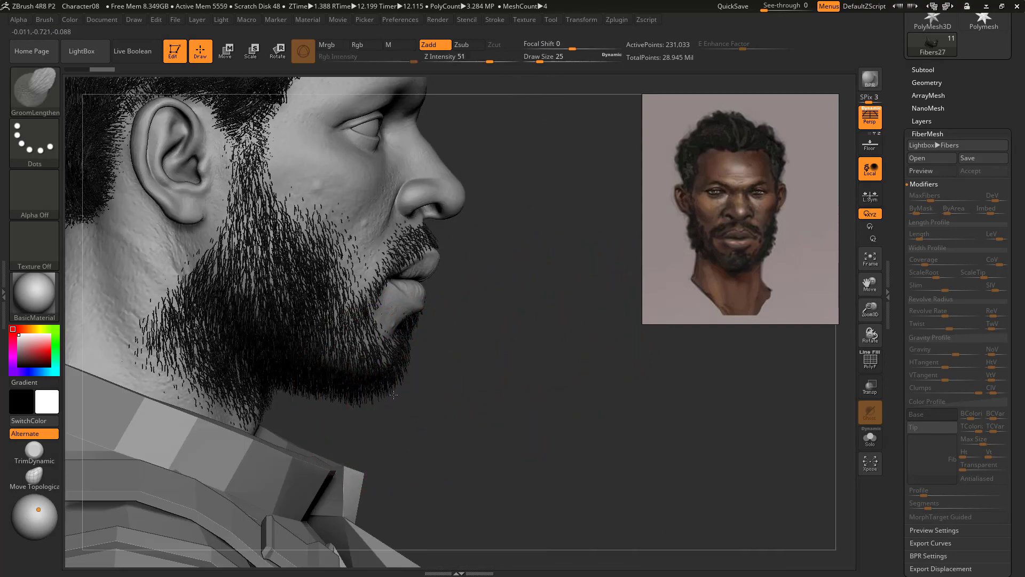
mouse_move(462, 365)
left_mouse_down()
mouse_move(570, 340)
mouse_move(405, 357)
left_mouse_up()
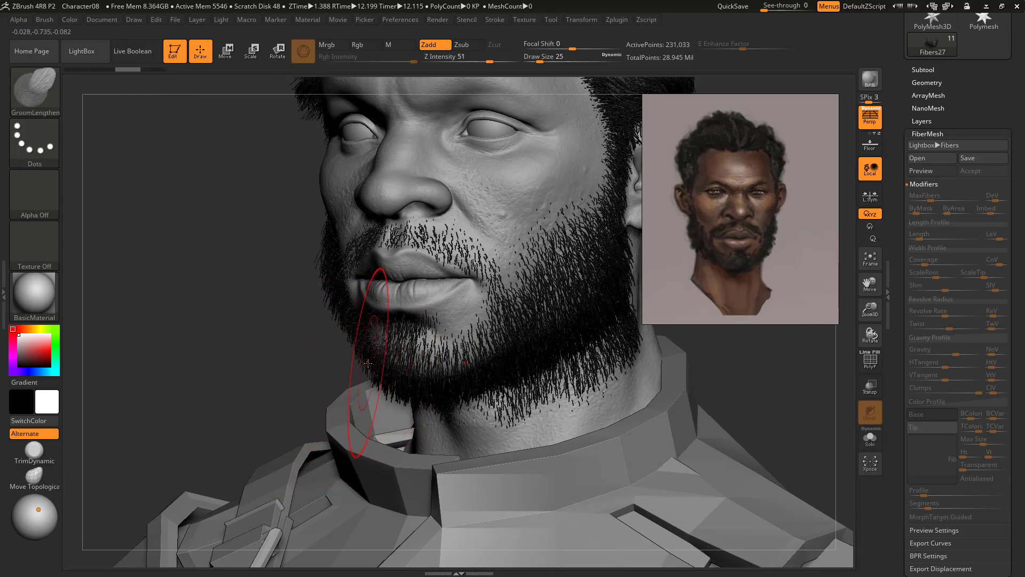
mouse_move(368, 363)
left_mouse_down()
mouse_move(362, 370)
mouse_move(406, 373)
mouse_move(549, 366)
mouse_move(663, 318)
mouse_move(641, 308)
left_mouse_up()
mouse_move(524, 259)
left_mouse_down()
mouse_move(549, 279)
mouse_move(528, 245)
mouse_move(630, 349)
mouse_move(531, 322)
mouse_move(556, 338)
mouse_move(597, 339)
mouse_move(595, 357)
left_mouse_up()
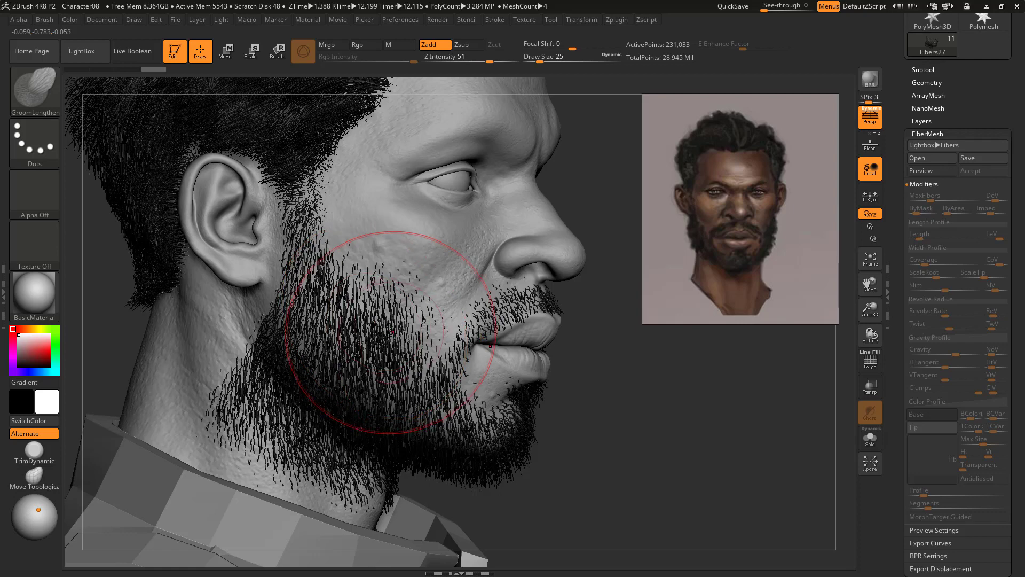
Choose the GroomTurbulence brush, undo a trial stroke on the cheek beard and reduce the draw size to 17
key("b")
key("g")
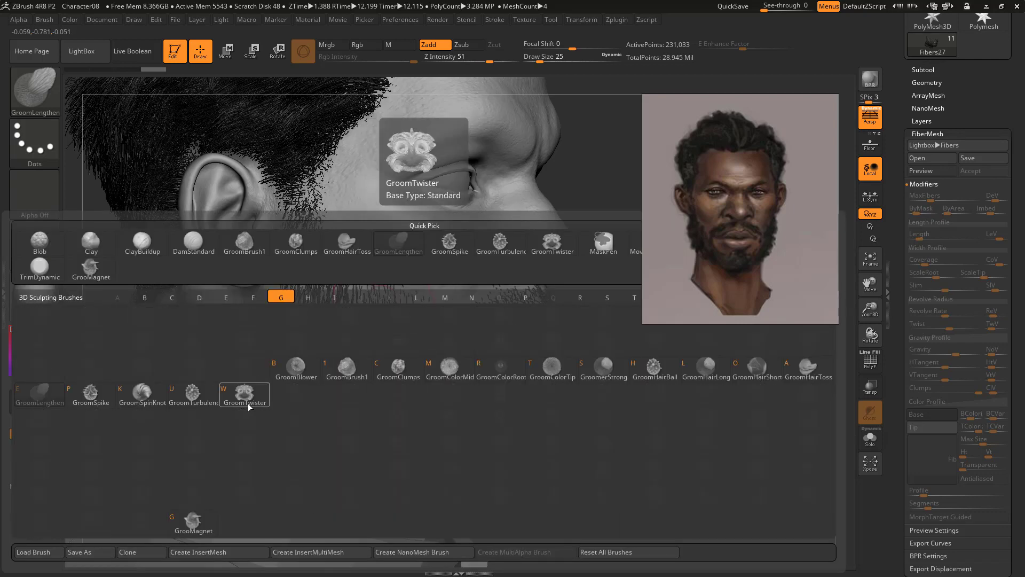
left_click(194, 394)
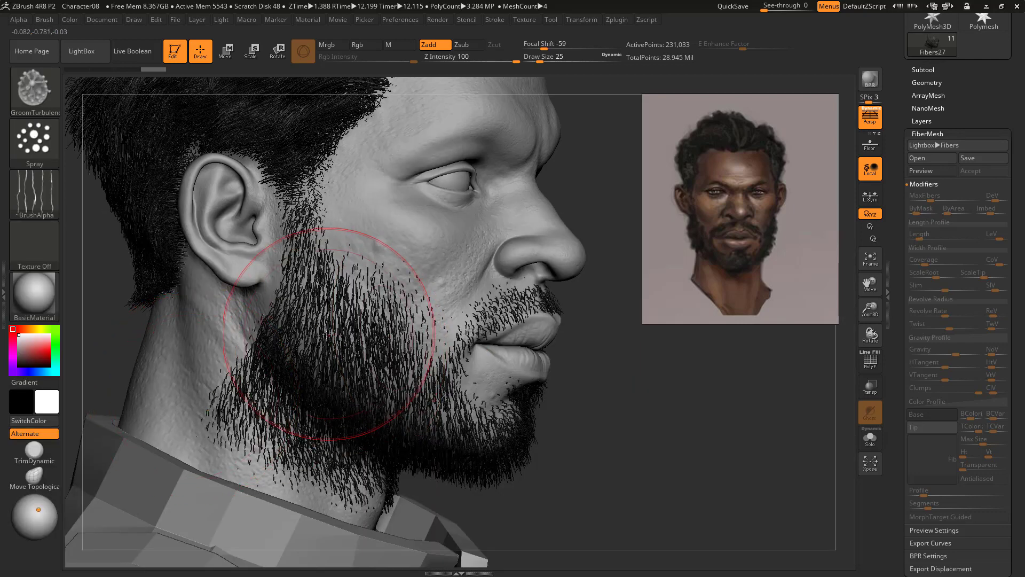
mouse_move(318, 328)
left_mouse_down()
mouse_move(324, 367)
mouse_move(307, 350)
left_mouse_up()
key("ctrl+z")
key("s")
left_click_drag(593, 369, 586, 385, "alt")
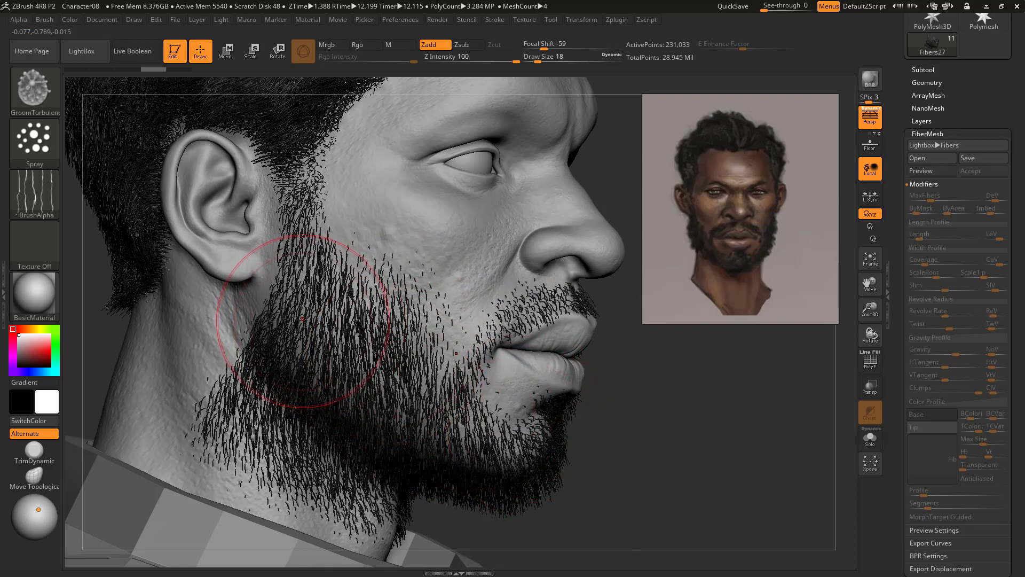
key("s")
left_click_drag(311, 316, 305, 317)
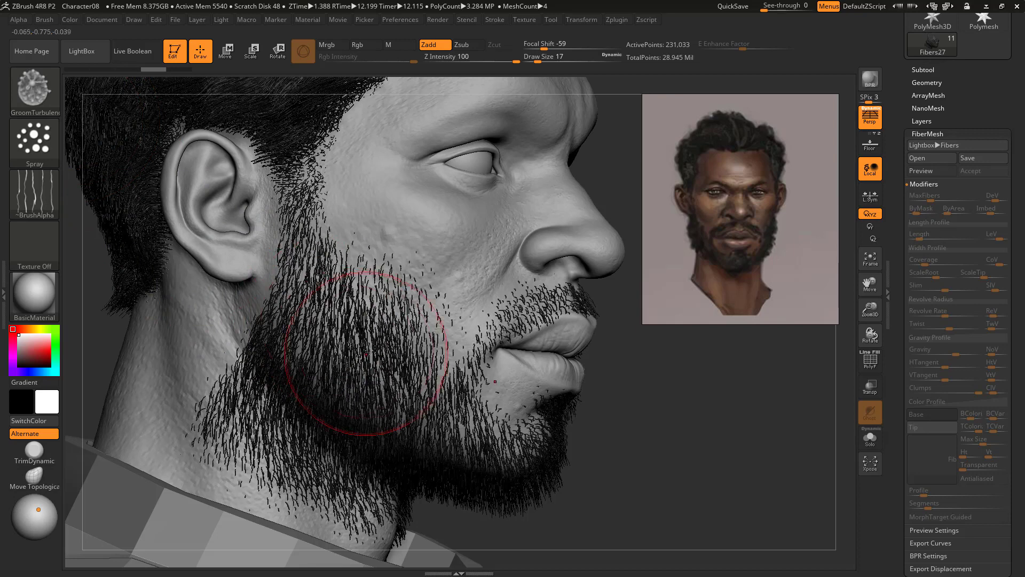
Ruffle the beard fibers on the cheek and jaw corner with GroomTurbulence, undoing the last three changes
left_click_drag(280, 359, 304, 283)
mouse_move(368, 374)
left_mouse_down()
mouse_move(389, 348)
mouse_move(355, 359)
mouse_move(373, 331)
left_mouse_up()
left_click_drag(408, 377, 387, 362)
right_click_drag(528, 440, 518, 395, "alt")
left_click_drag(273, 395, 257, 347)
left_click_drag(267, 373, 247, 327)
key("ctrl+z")
key("ctrl+z")
key("ctrl+z")
Ruffle the beard fibers along the lower jaw, upper neck and chin with GroomTurbulence
left_click_drag(304, 436, 241, 293)
left_click_drag(633, 390, 592, 357)
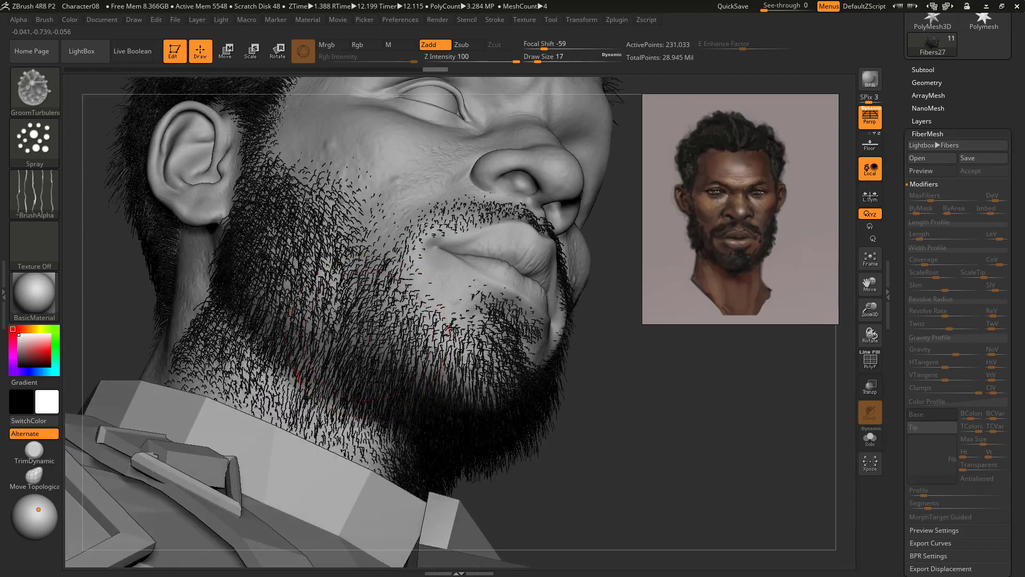
left_click_drag(416, 448, 483, 377)
left_click_drag(731, 368, 673, 393)
mouse_move(672, 392)
right_mouse_down()
mouse_move(480, 379)
mouse_move(512, 427)
mouse_move(620, 364)
mouse_move(368, 415)
mouse_move(577, 324)
mouse_move(393, 273)
right_mouse_up()
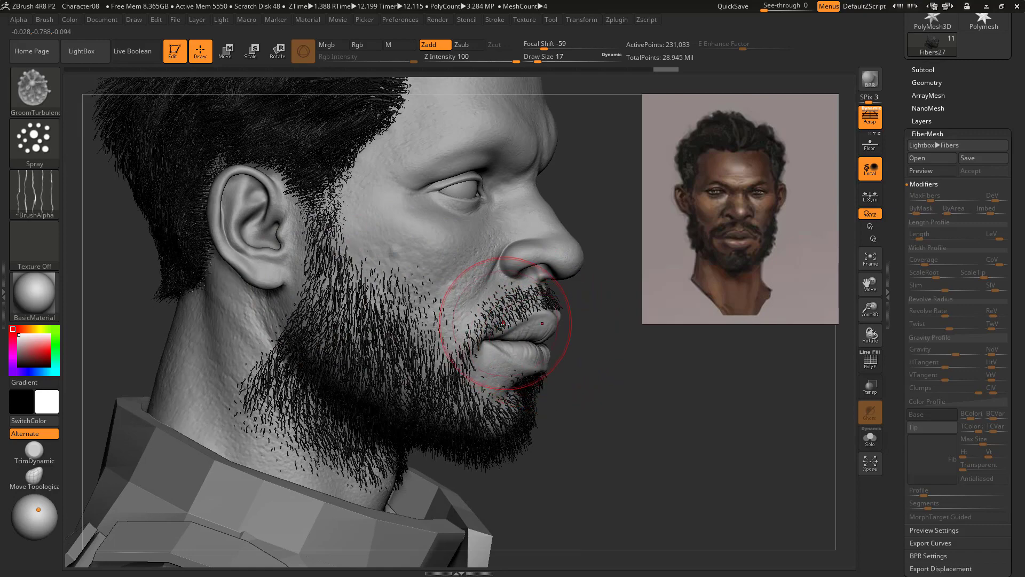
Choose the GroomTwister brush, undo a trial swirl below the ear and set the draw size to 23
key("b")
key("g")
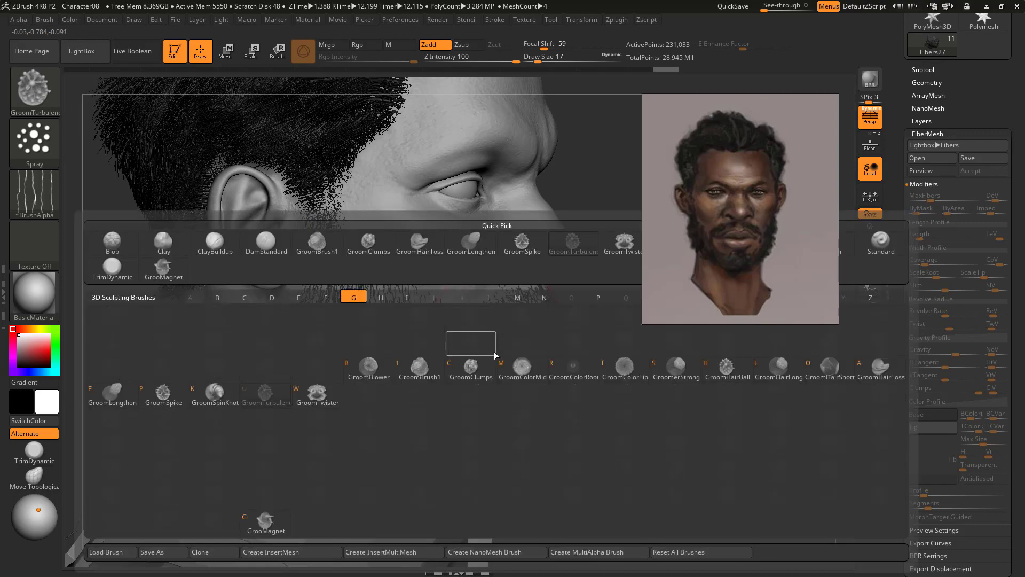
left_click(322, 395)
right_click_drag(604, 352, 609, 366, "shift")
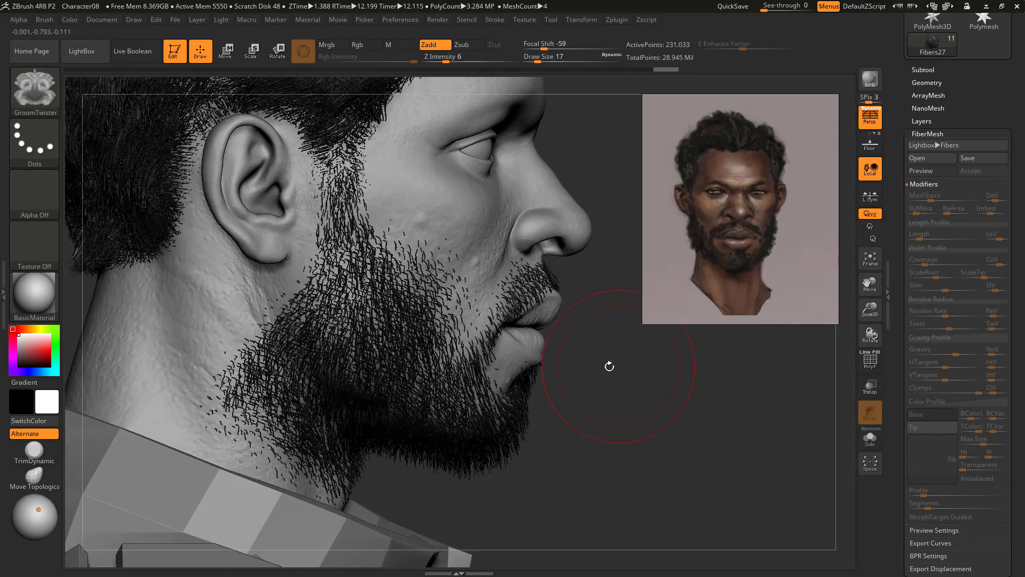
left_click_drag(609, 367, 330, 295)
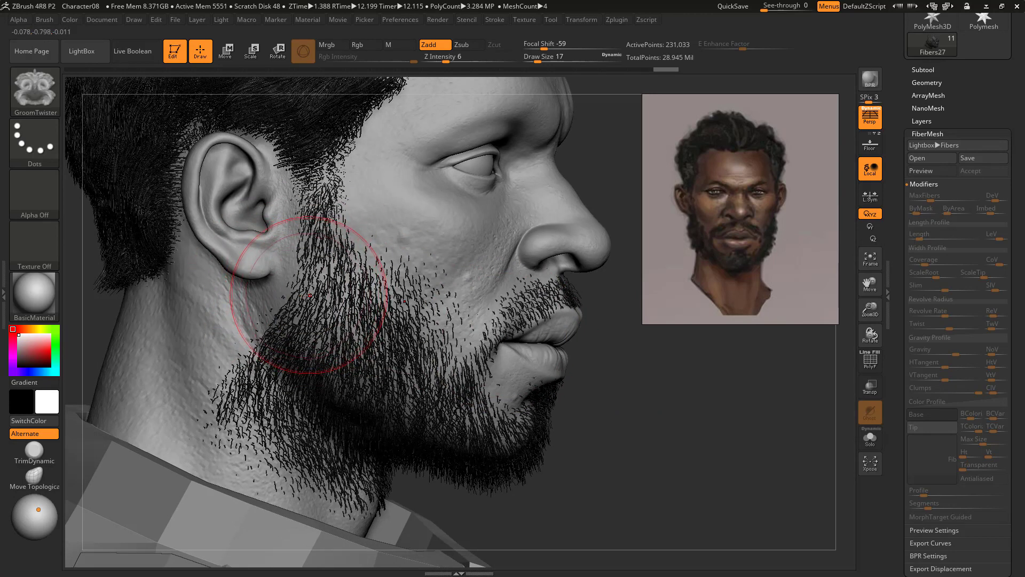
left_click_drag(303, 297, 280, 339)
key("ctrl+z")
key("s")
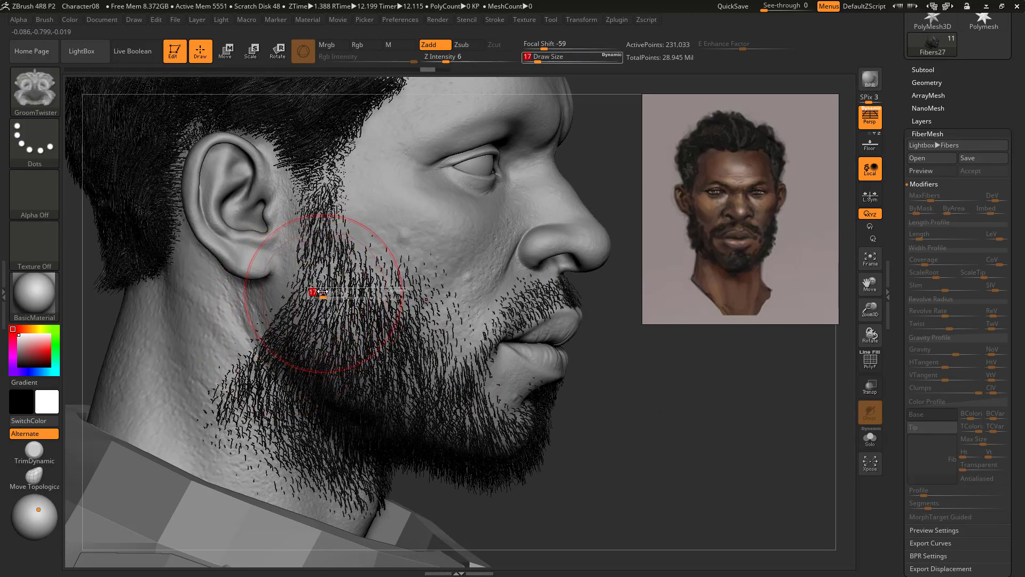
left_click_drag(322, 292, 326, 292)
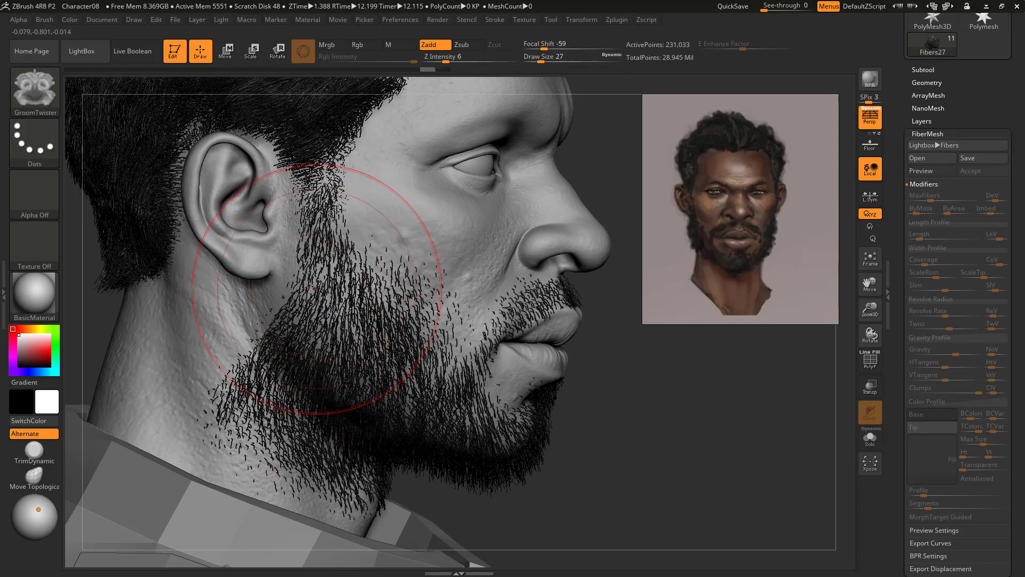
key("s")
left_click_drag(319, 291, 309, 291)
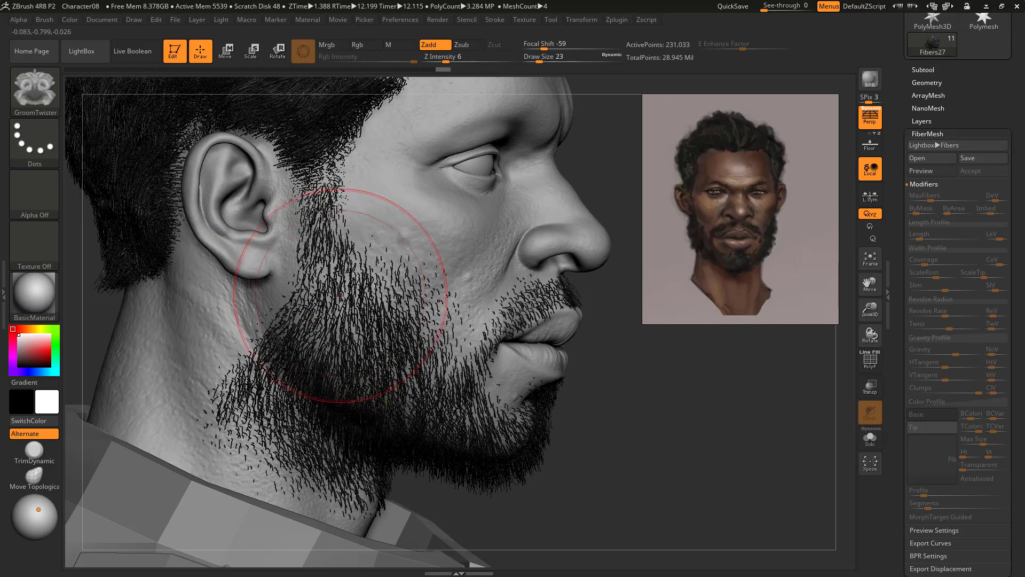
Twist the beard fibers at the jaw corner below the ear into a swirl with GroomTwister
left_click_drag(260, 340, 270, 331)
mouse_move(252, 364)
left_mouse_down()
mouse_move(257, 374)
mouse_move(283, 325)
mouse_move(254, 374)
left_mouse_up()
key("ctrl+z")
mouse_move(300, 350)
left_mouse_down()
mouse_move(277, 373)
mouse_move(320, 385)
left_mouse_up()
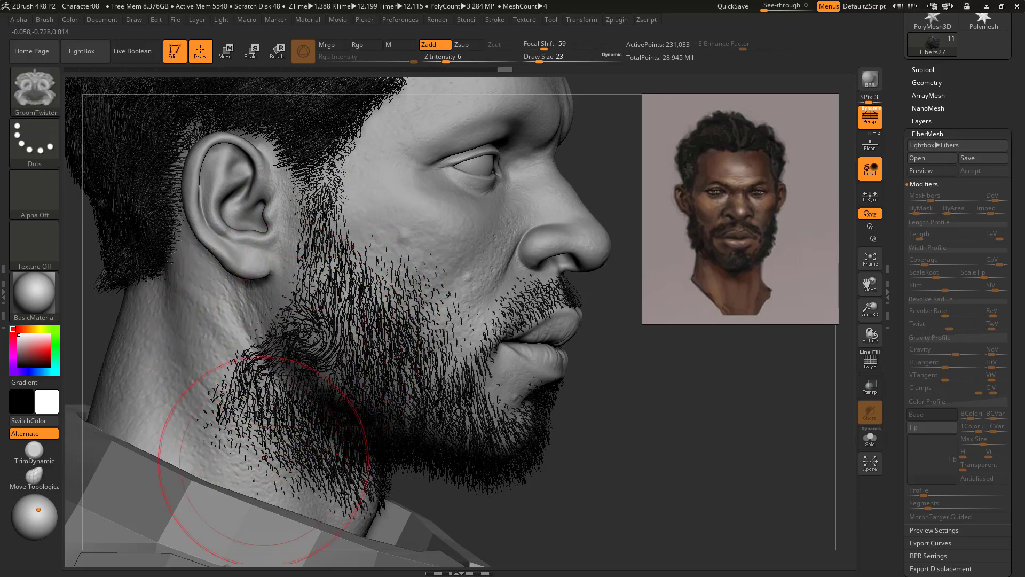
mouse_move(628, 380)
left_mouse_down()
mouse_move(614, 377)
mouse_move(640, 371)
mouse_move(622, 373)
mouse_move(648, 389)
mouse_move(653, 375)
mouse_move(643, 379)
left_mouse_up()
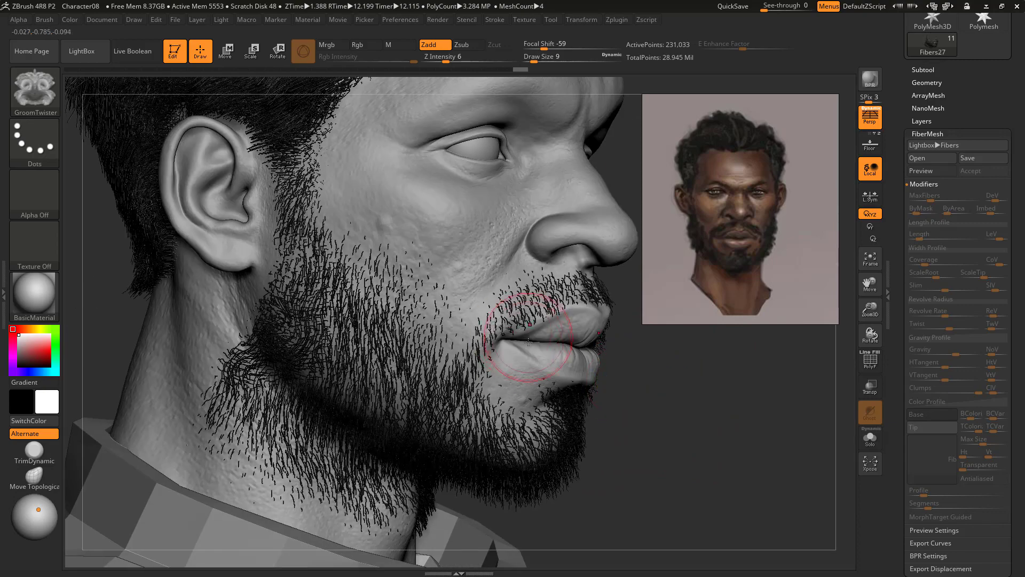
Choose the GroomClumps brush, undo a trial stroke on the cheek and set the draw size to 4
key("b")
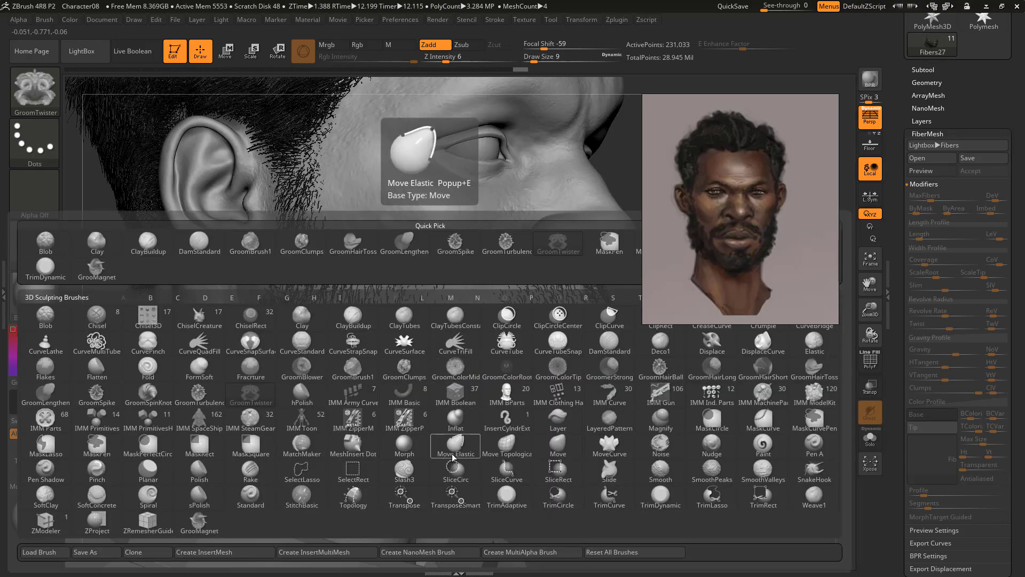
left_click(404, 367)
left_click_drag(353, 305, 352, 311)
key("s")
key("ctrl+z")
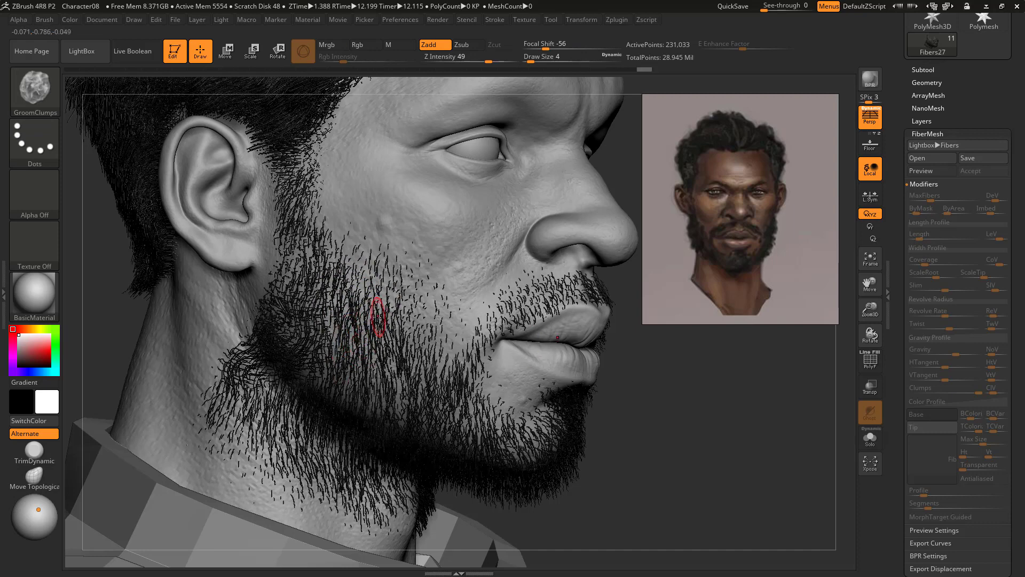
Gather the beard fibers on the cheek and along the jawline into small clumps with GroomClumps
left_click_drag(337, 270, 313, 337)
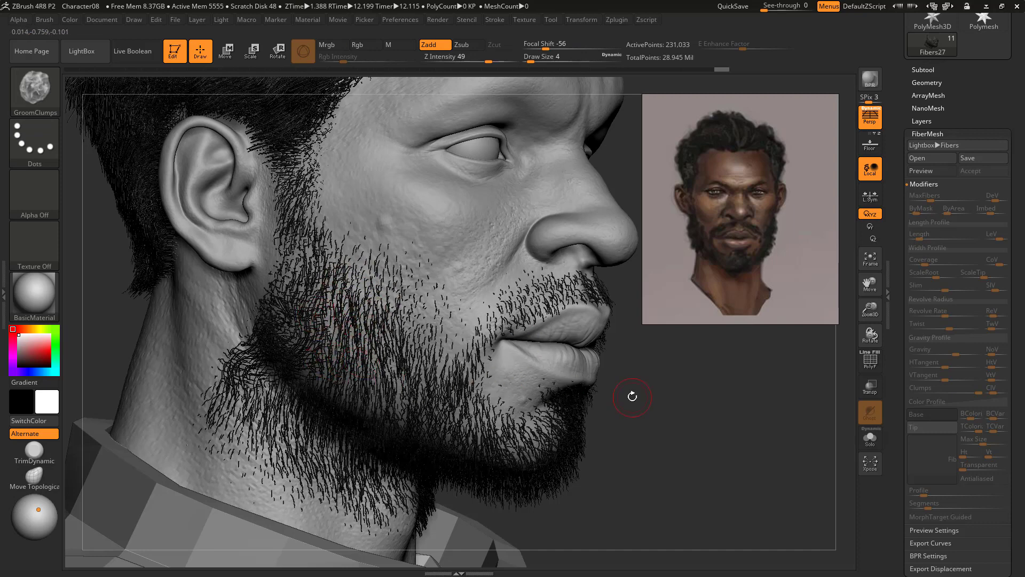
left_click_drag(632, 396, 593, 371)
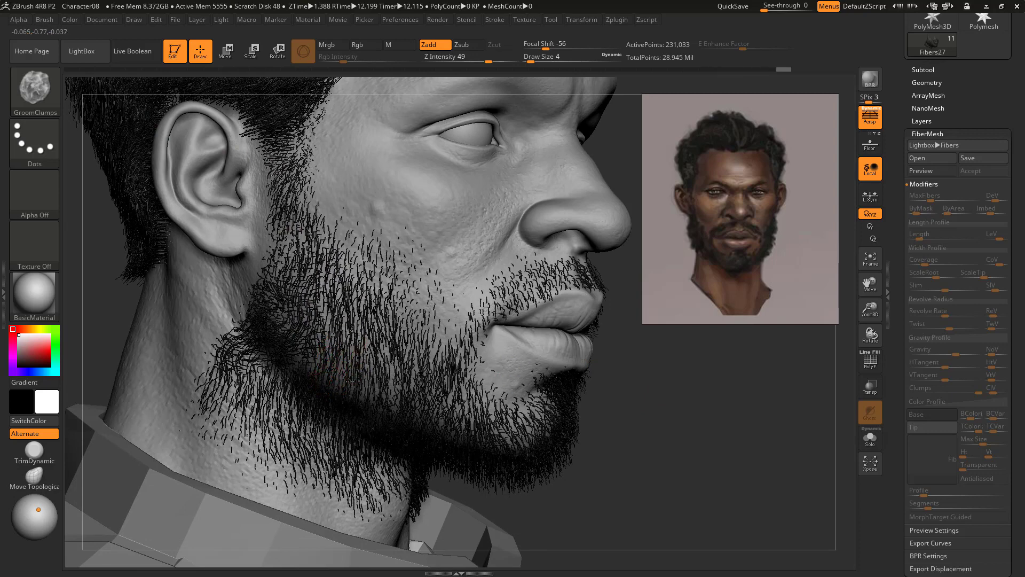
left_click_drag(368, 351, 379, 329)
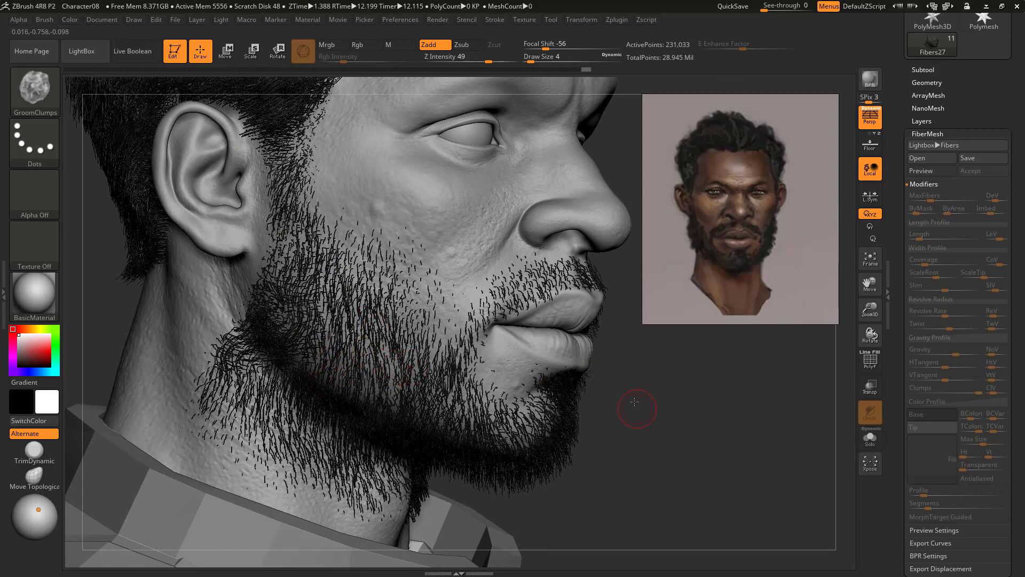
left_click_drag(634, 401, 329, 338)
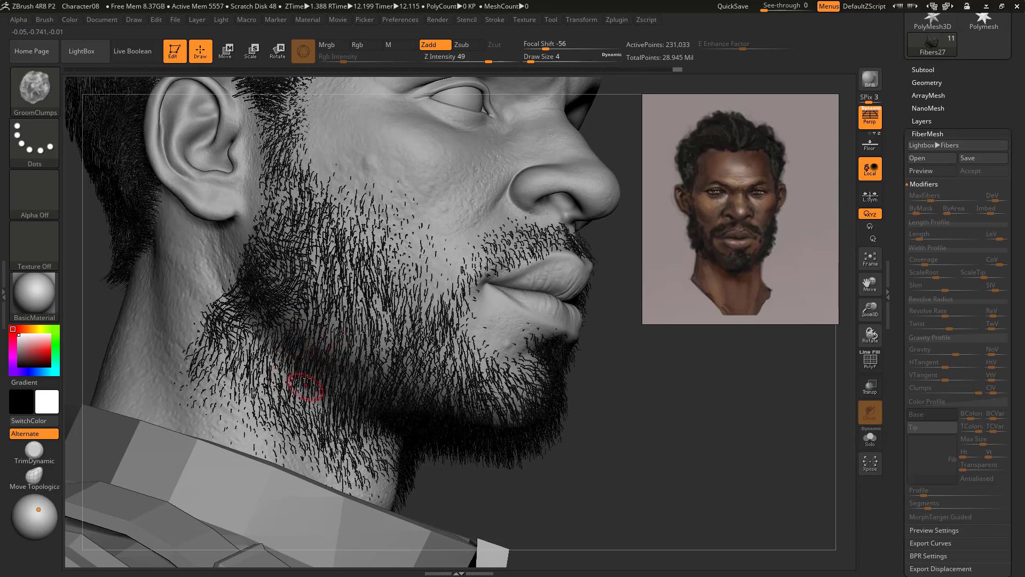
left_click_drag(96, 304, 115, 312)
Raise the GroomClumps draw size to 5 and clump more of the cheek and jaw fibers
key("s")
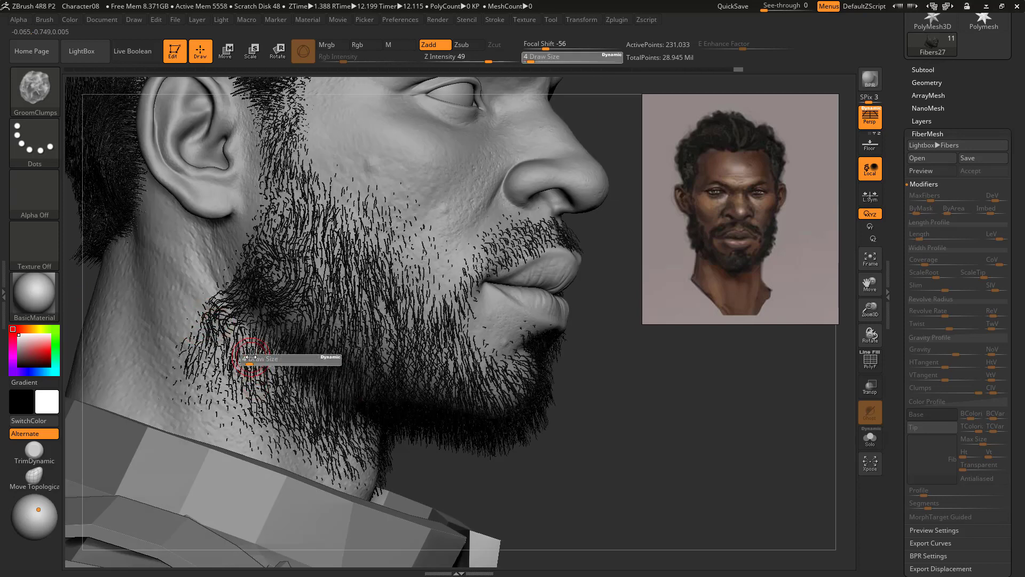
left_click_drag(244, 359, 247, 359)
left_click_drag(462, 464, 435, 464)
mouse_move(355, 273)
left_mouse_down()
mouse_move(352, 256)
mouse_move(345, 283)
left_mouse_up()
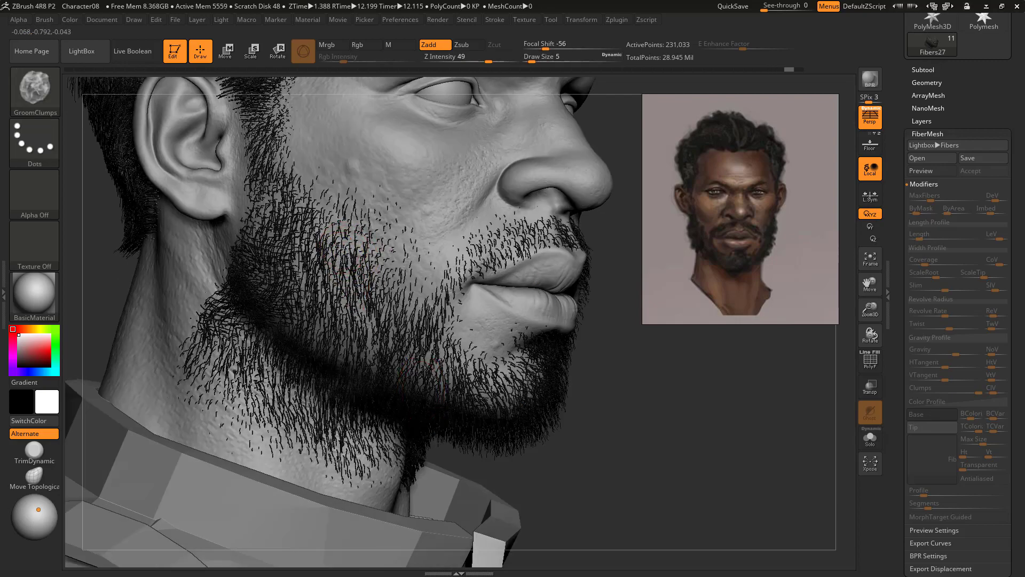
left_click_drag(587, 385, 499, 339)
Clump the beard fibers on the chin below the lower lip and on the neck under the jaw
left_click_drag(449, 420, 443, 431)
right_click_drag(443, 432, 350, 373)
left_click_drag(349, 374, 359, 385)
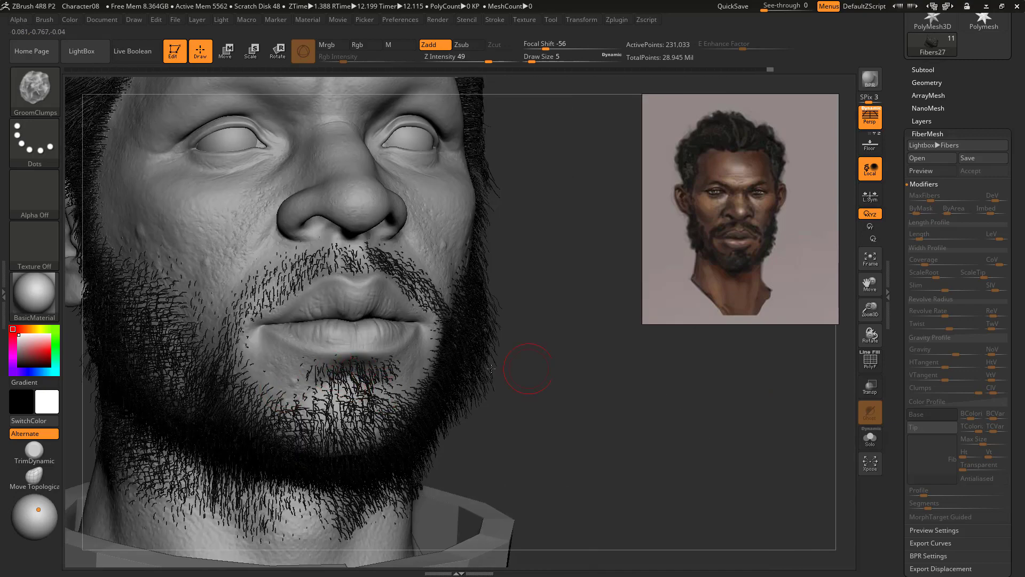
left_click_drag(521, 366, 529, 332)
mouse_move(592, 331)
left_mouse_down()
mouse_move(626, 328)
mouse_move(550, 373)
mouse_move(723, 369)
mouse_move(742, 422)
mouse_move(432, 395)
left_mouse_up()
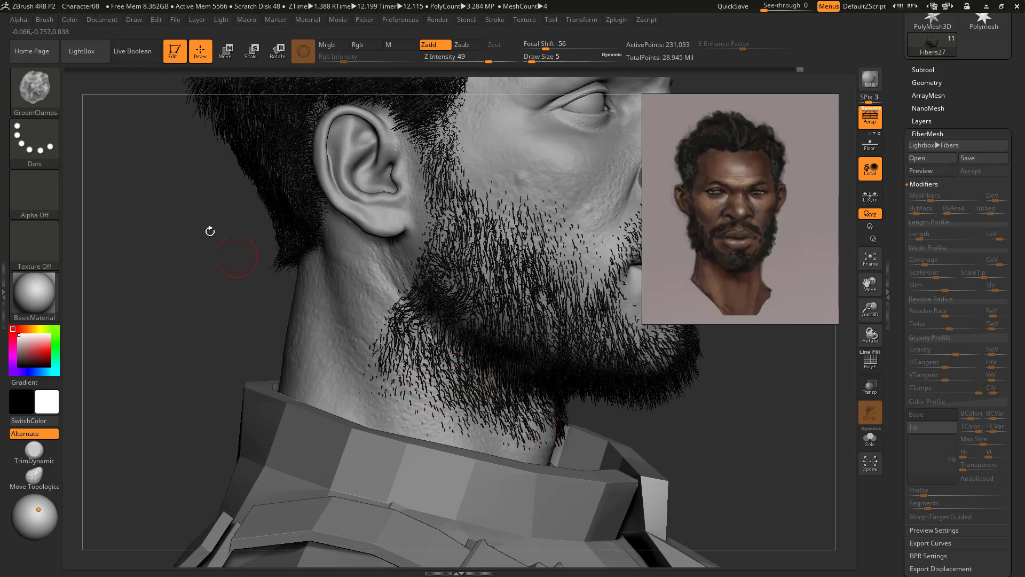
Choose the GroomHairShort brush and shorten the beard fibers on the neck below the jaw at draw size 16
key("b")
key("g")
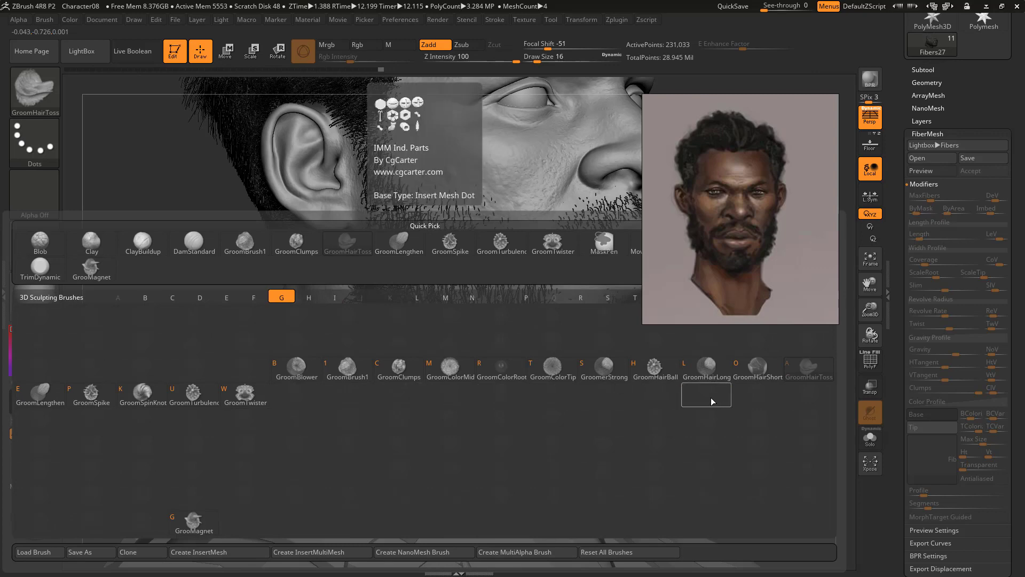
left_click(747, 385)
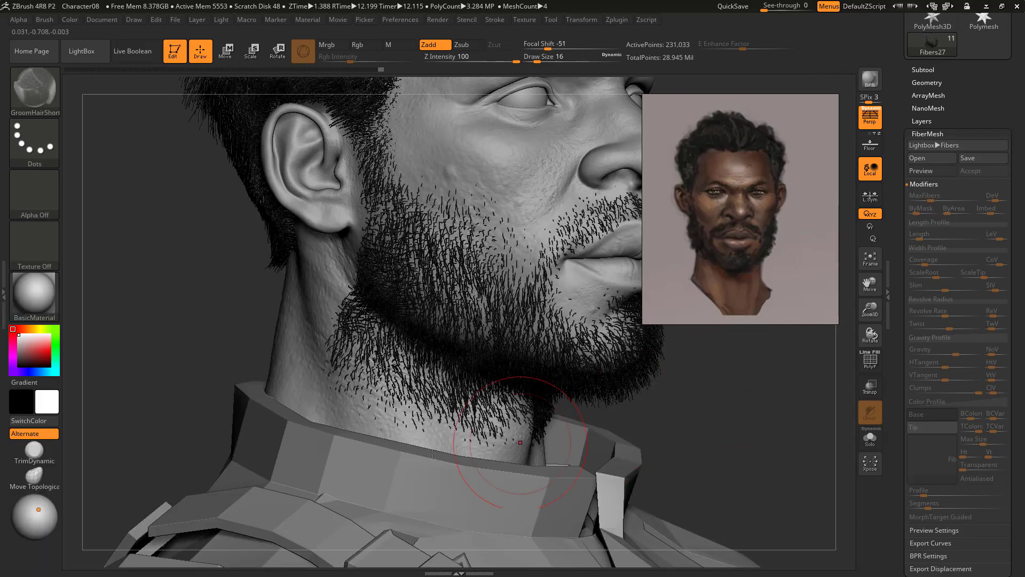
left_click_drag(377, 403, 378, 404)
left_click_drag(382, 368, 367, 372)
mouse_move(445, 408)
left_mouse_down()
mouse_move(427, 422)
mouse_move(411, 366)
mouse_move(481, 435)
mouse_move(473, 446)
mouse_move(476, 399)
left_mouse_up()
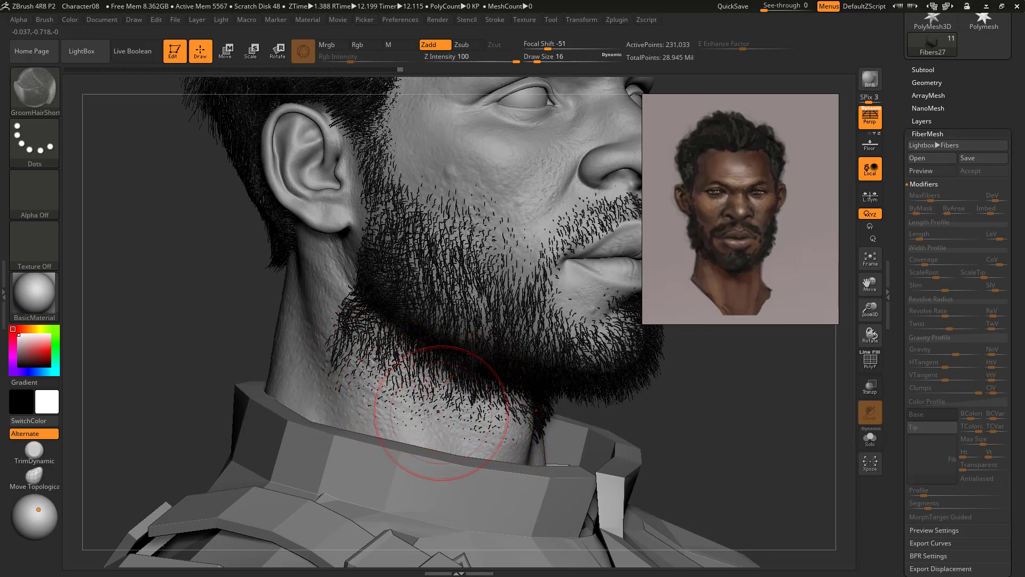
Smooth the shortened neck fibers below the ear and under the jaw on the same side
mouse_move(326, 396)
left_mouse_down("shift")
mouse_move(341, 354)
mouse_move(331, 362)
left_mouse_up("shift")
left_click_drag(655, 421, 631, 374)
left_click_drag(347, 363, 292, 323, "shift")
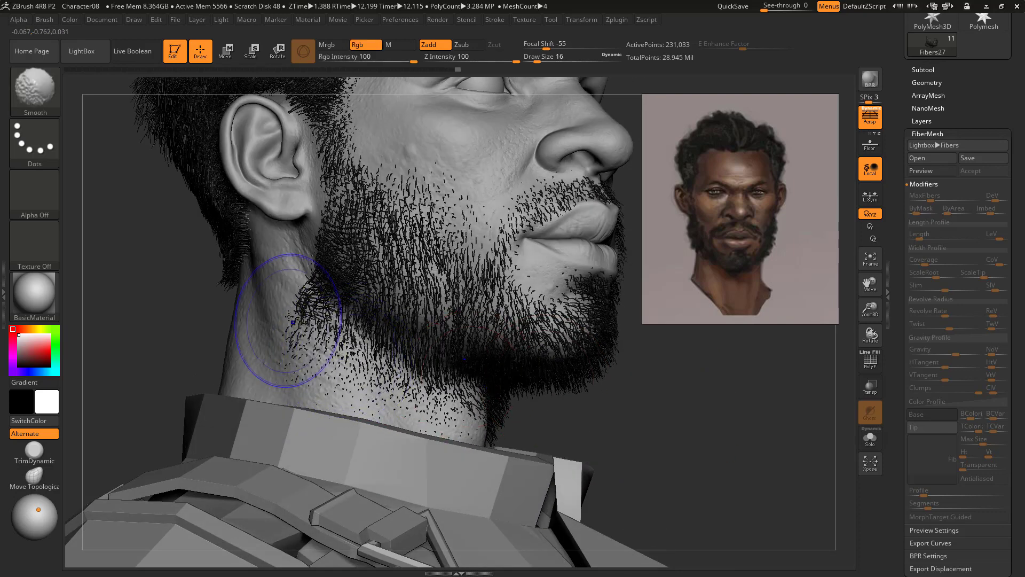
left_click_drag(571, 433, 581, 430)
Smooth and shorten the beard fibers on the opposite side of the neck with Smooth and GroomHairShort strokes
left_click_drag(664, 407, 493, 404)
left_click_drag(424, 410, 347, 435, "shift")
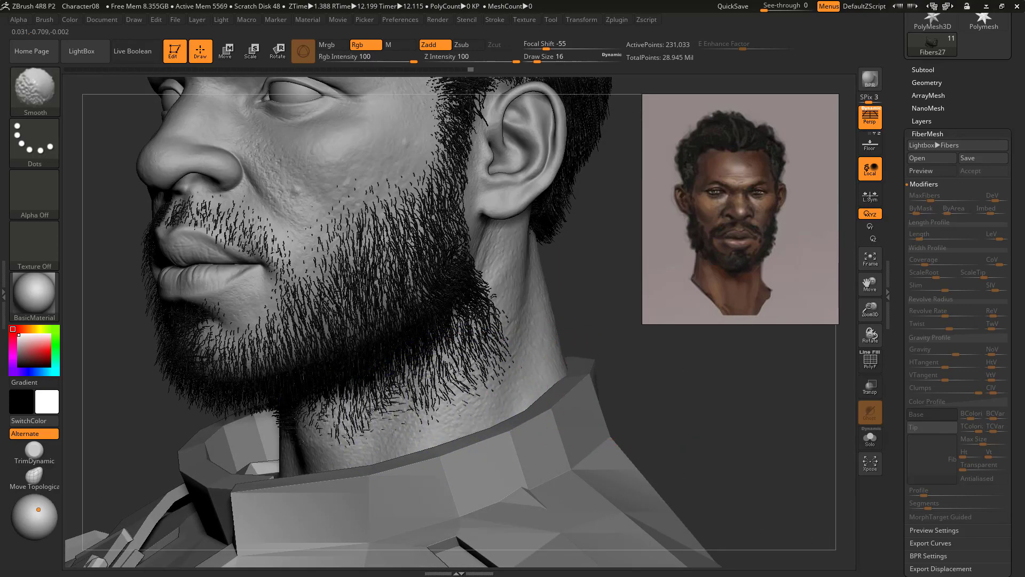
left_click_drag(509, 357, 488, 359)
left_click_drag(424, 416, 469, 334)
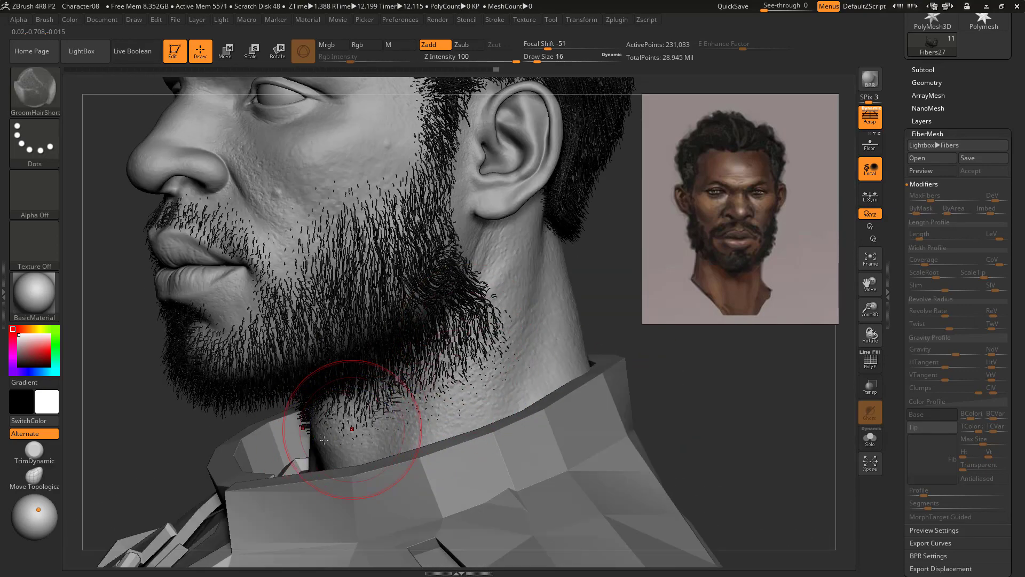
left_click_drag(353, 428, 385, 387, "shift")
mouse_move(664, 342)
left_mouse_down()
mouse_move(611, 279)
mouse_move(593, 321)
left_mouse_up()
left_click_drag(470, 334, 433, 366)
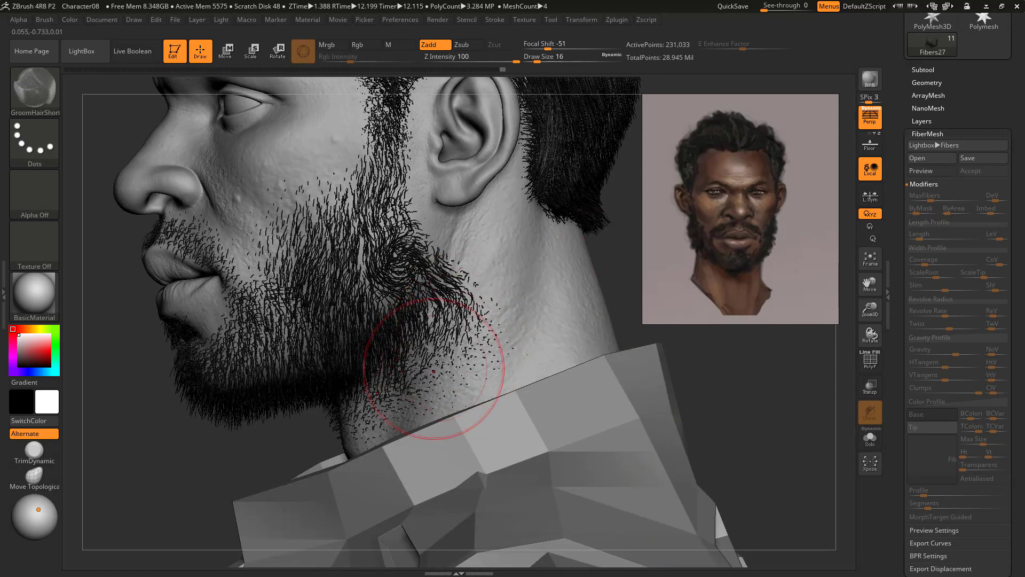
Make a BPR render of the head in three-quarter view to check the groomed beard
left_click_drag(593, 291, 648, 391)
left_click_drag(641, 323, 651, 358, "alt")
left_click(871, 89)
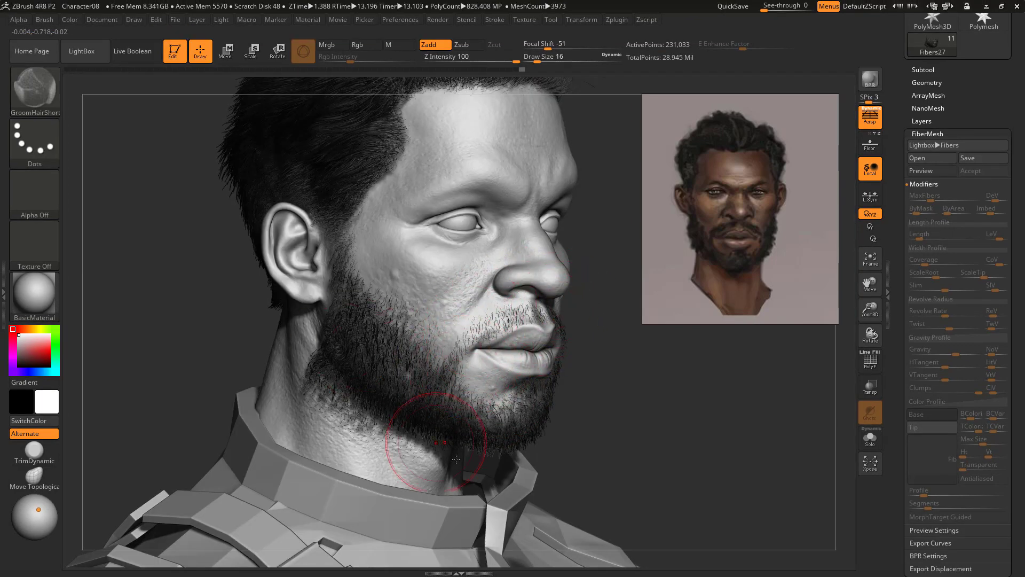
Select the head subtool, turn on ViewMask and solo the head without its fibers
mouse_move(613, 402)
left_mouse_down()
mouse_move(587, 392)
mouse_move(566, 360)
mouse_move(613, 358)
mouse_move(647, 370)
mouse_move(628, 400)
left_mouse_up()
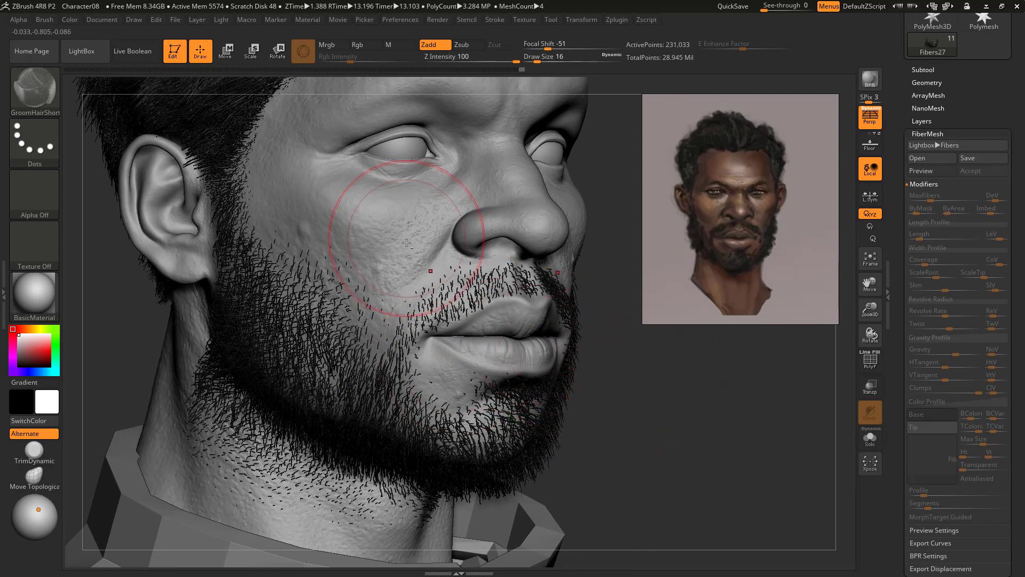
left_click(379, 189, "alt")
left_click_drag(659, 392, 653, 403, "alt")
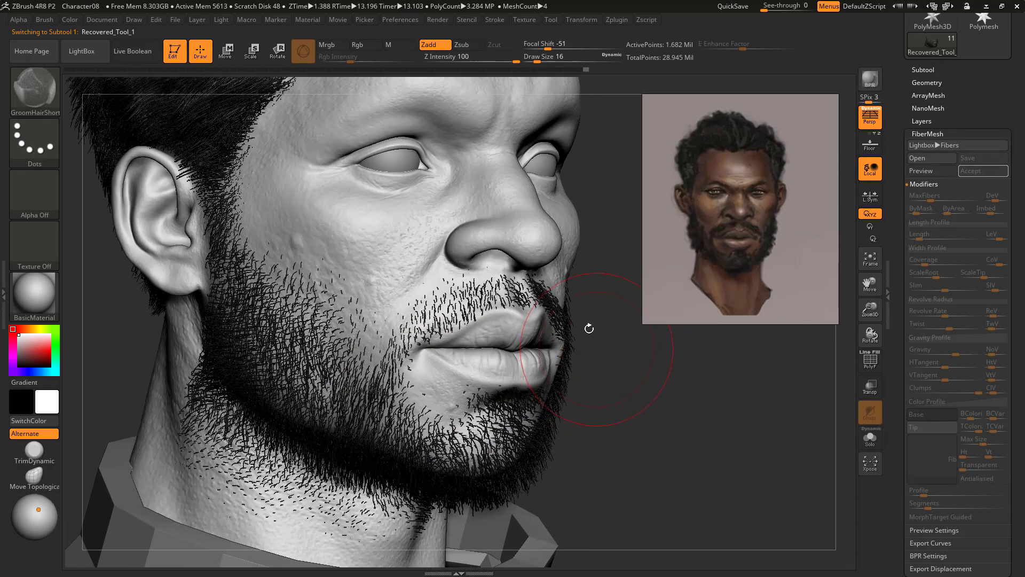
key("s")
left_click_drag(443, 286, 433, 287)
left_click(930, 134)
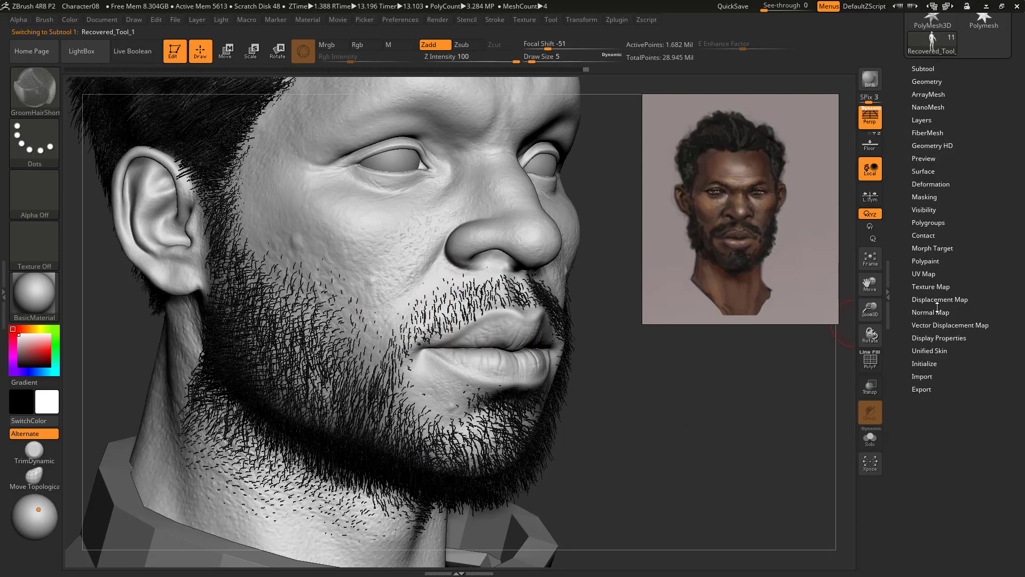
left_click(924, 197)
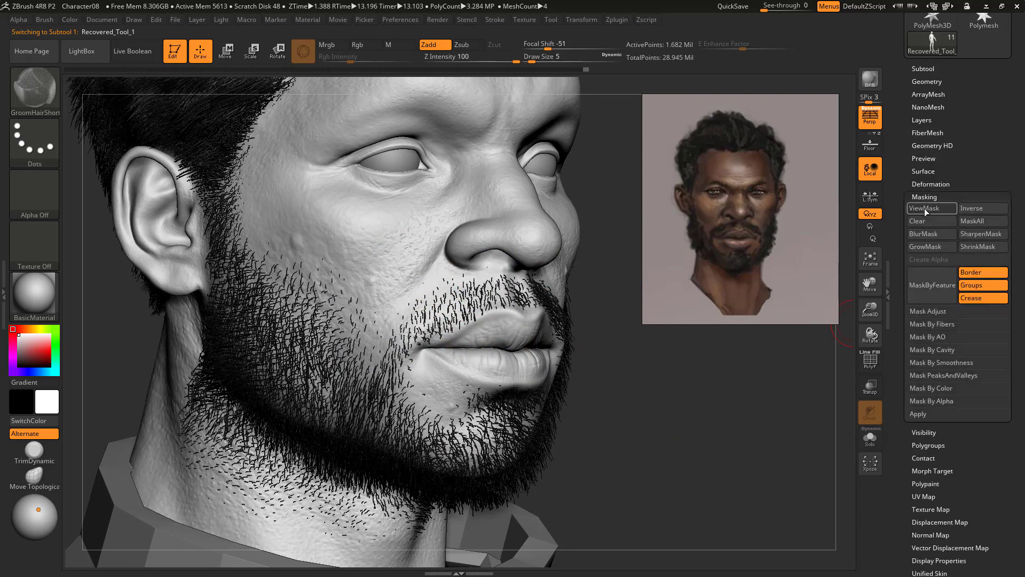
left_click(928, 209)
left_click(877, 440)
Refine the head's mask with erasing and masking strokes so it covers the moustache area and the mouth corners down toward the chin
mouse_move(274, 289)
left_mouse_down("ctrl+alt")
mouse_move(279, 256)
mouse_move(283, 406)
mouse_move(327, 374)
left_mouse_up("ctrl+alt")
mouse_move(678, 374)
left_mouse_down()
mouse_move(624, 363)
mouse_move(559, 318)
left_mouse_up()
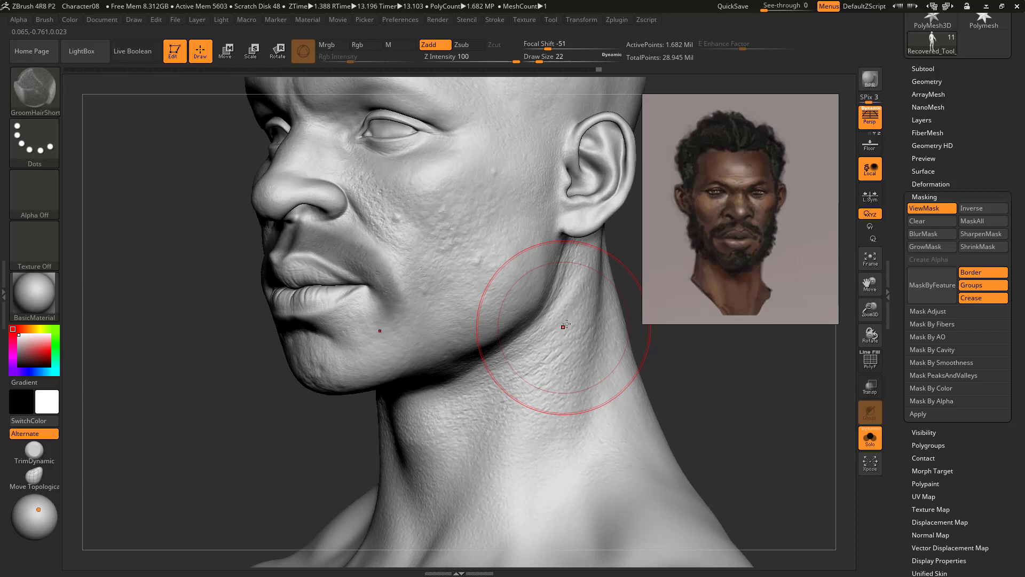
right_click_drag(562, 327, 446, 315)
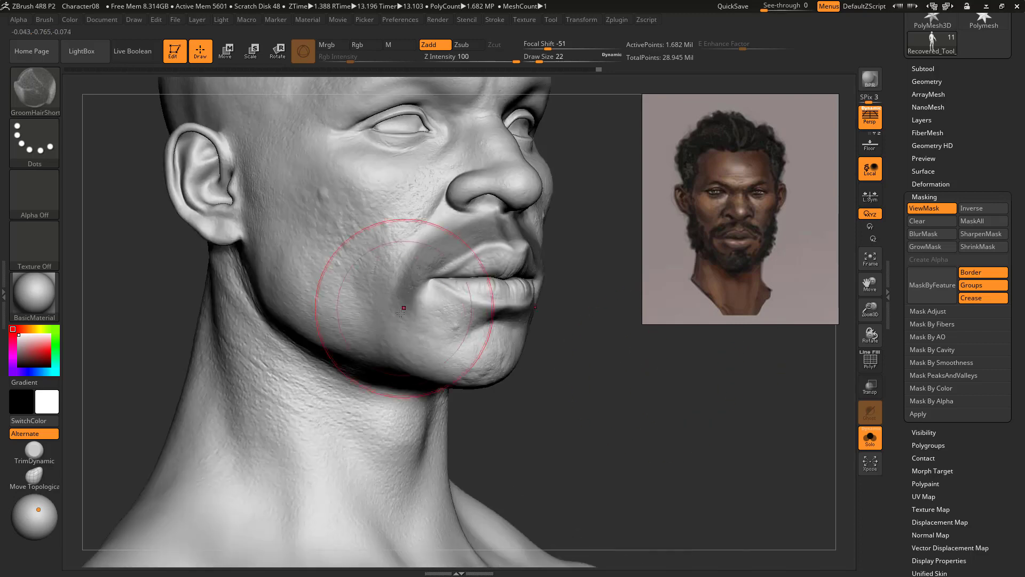
key("bracketleft")
left_click_drag(412, 286, 395, 379, "ctrl")
mouse_move(621, 370)
left_mouse_down()
mouse_move(631, 358)
mouse_move(640, 373)
mouse_move(658, 369)
left_mouse_up()
Preview FiberMesh on the masked moustache area, set MaxFibers to 3 and accept the fibers
left_click(928, 196)
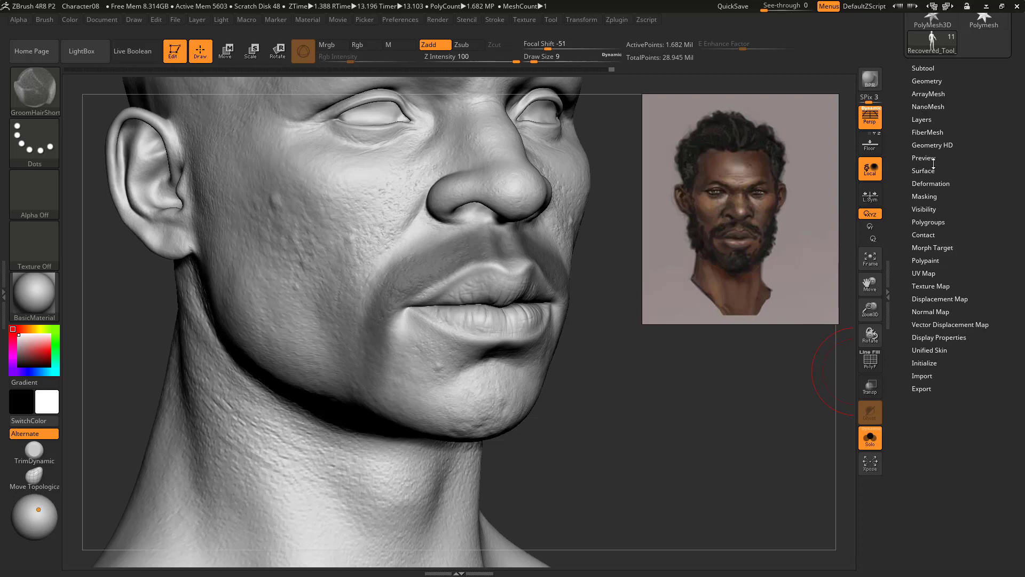
left_click(927, 132)
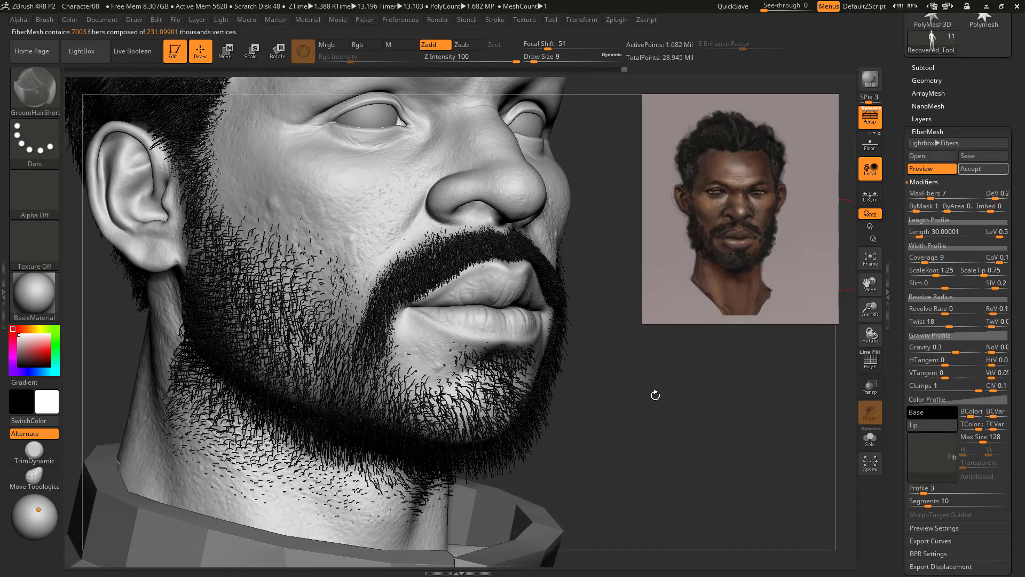
mouse_move(657, 380)
left_mouse_down()
mouse_move(611, 396)
mouse_move(624, 383)
left_mouse_up()
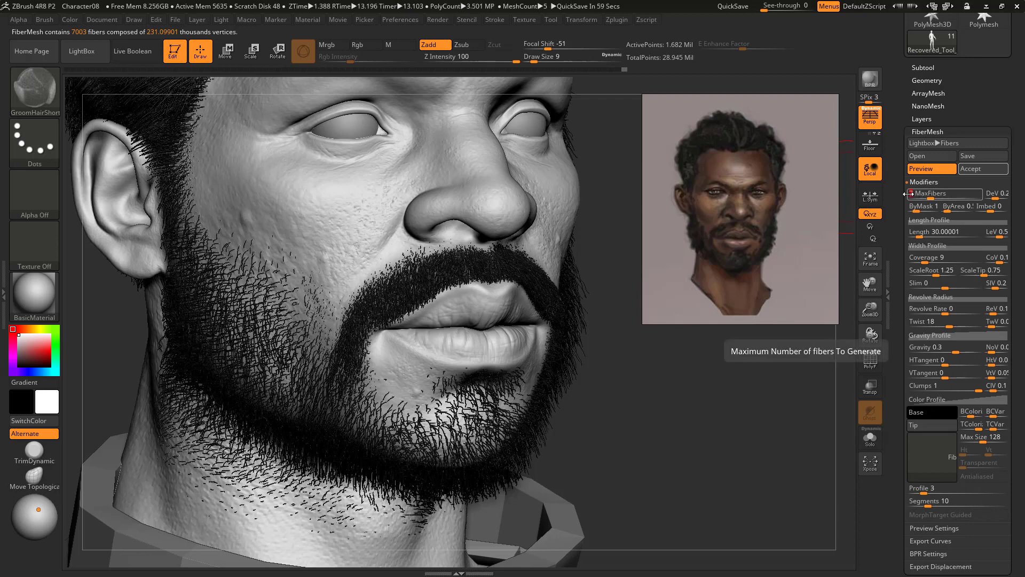
key("Return")
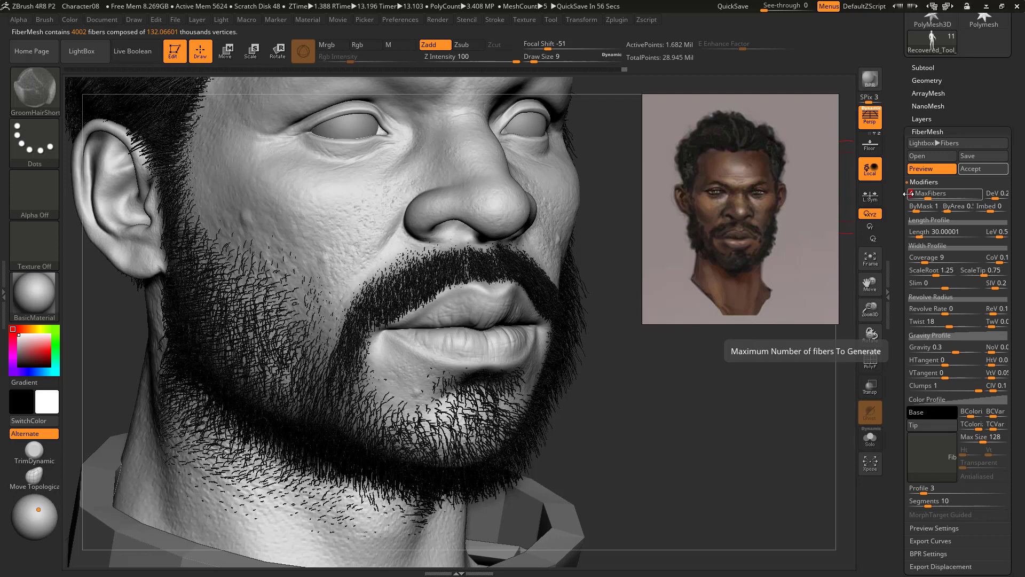
key("Return")
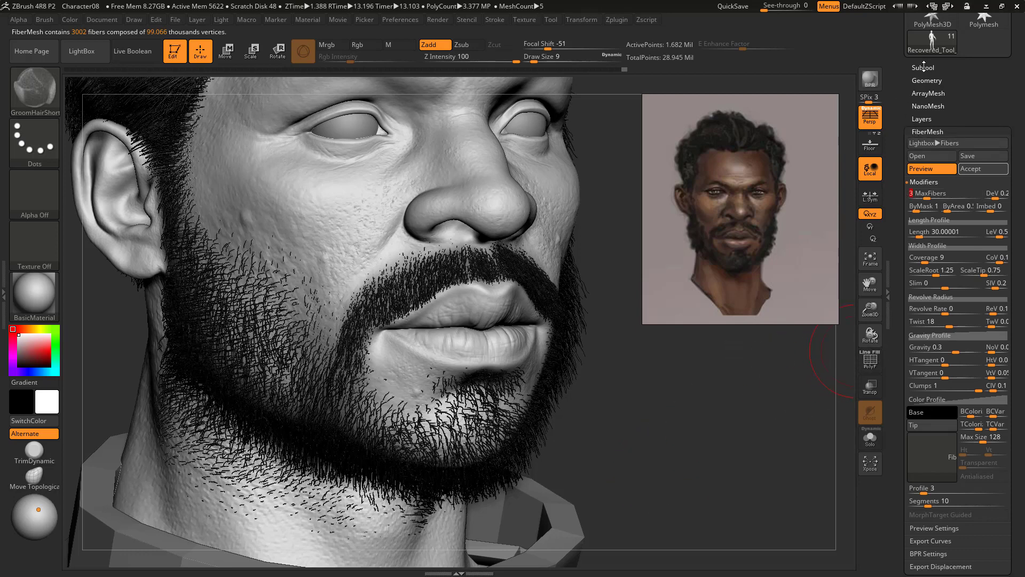
left_click(978, 169)
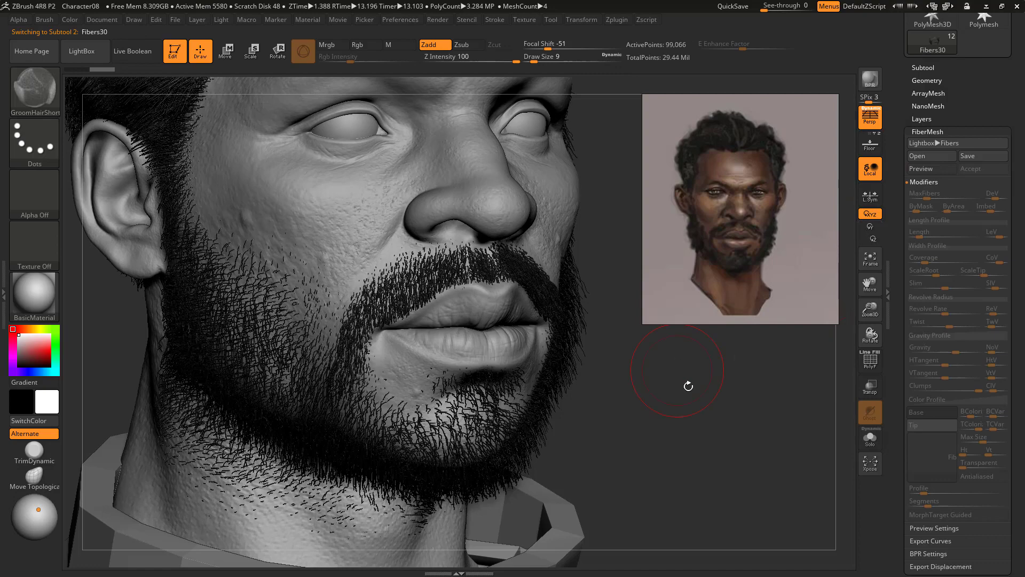
Choose the GroomClumps brush and clump the moustache fibers above the upper lip at draw size 4
mouse_move(679, 408)
right_mouse_down()
mouse_move(688, 410)
mouse_move(625, 402)
mouse_move(622, 389)
mouse_move(677, 423)
right_mouse_up()
left_click_drag(677, 423, 682, 405)
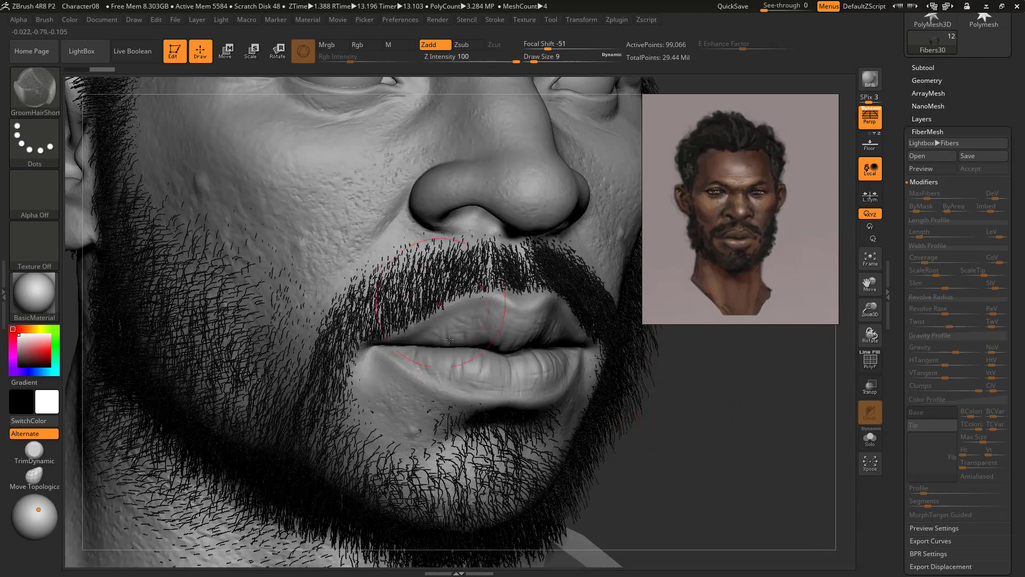
key("b")
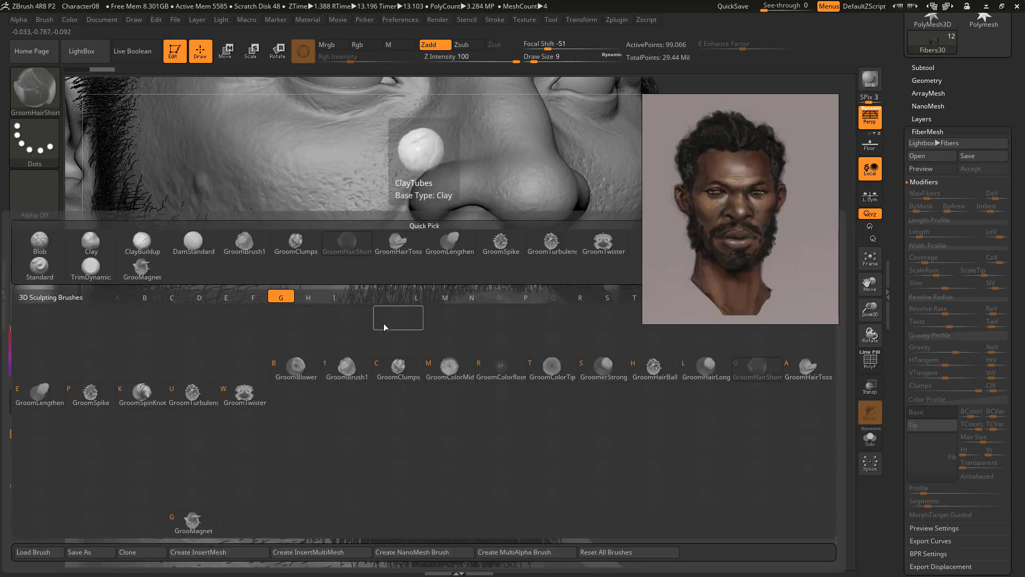
left_click(385, 366)
key("s")
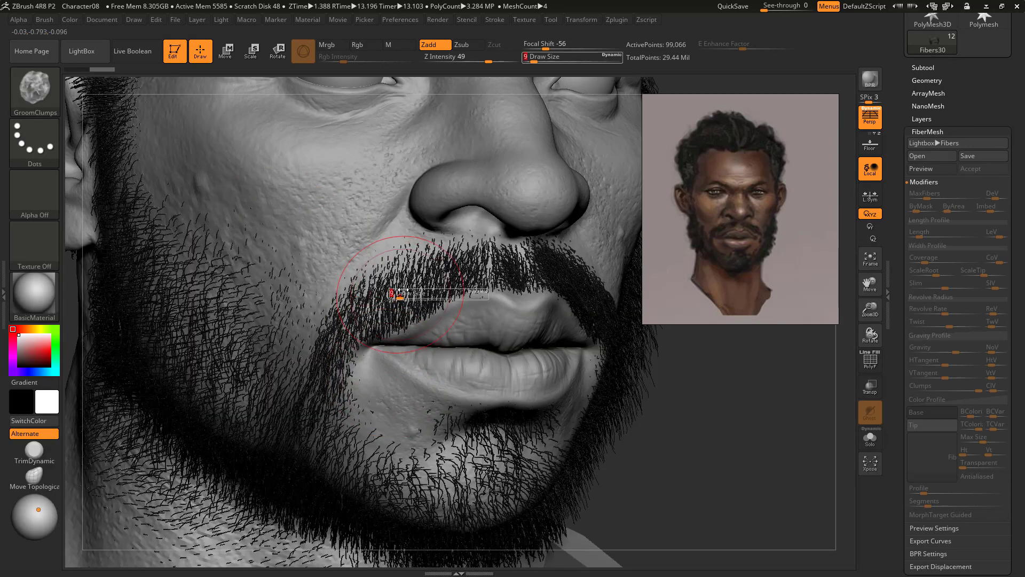
left_click_drag(399, 296, 425, 325)
key("s")
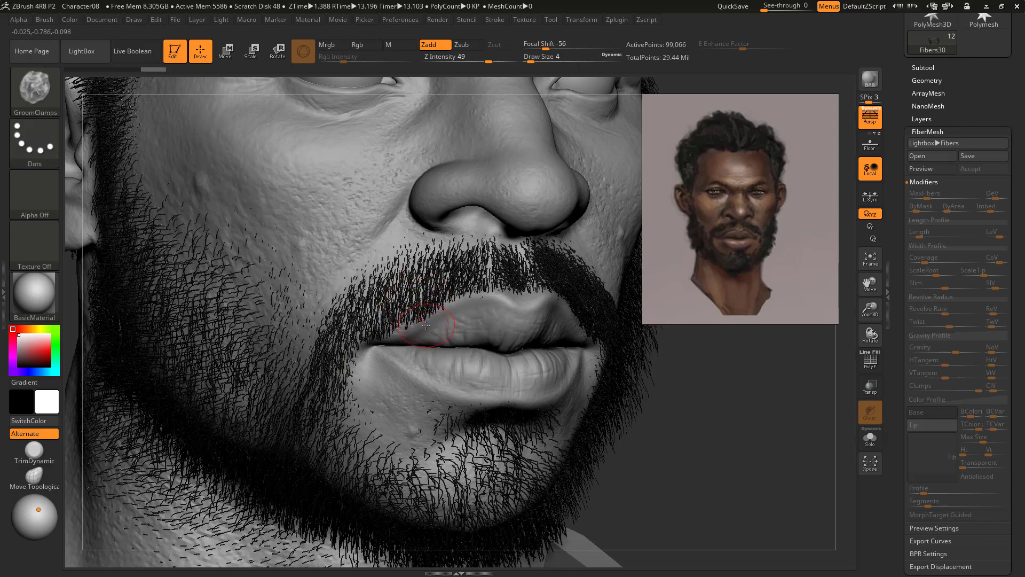
Load the GroomClumpsSp brush file from LightBox and try it on the moustache fibers
left_click(82, 51)
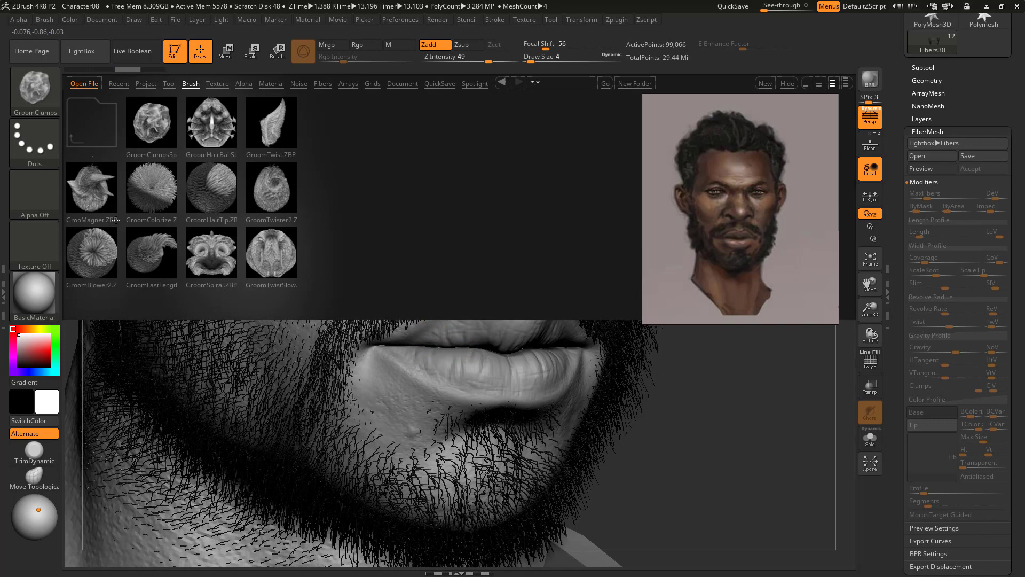
double_click(115, 219)
double_click(152, 124)
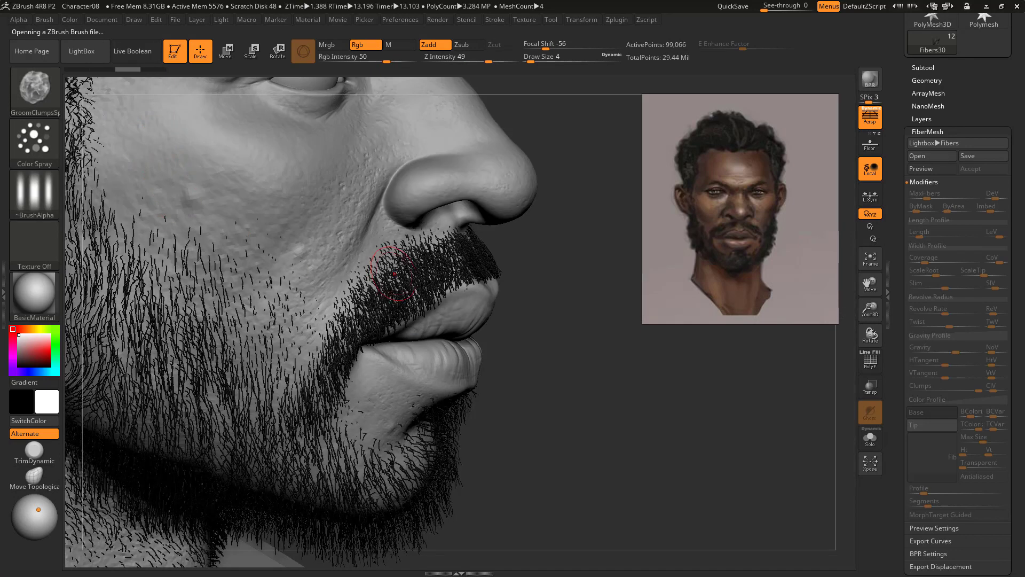
left_click_drag(511, 255, 412, 299)
key("ctrl+z")
key("ctrl+z")
key("ctrl+shift+z")
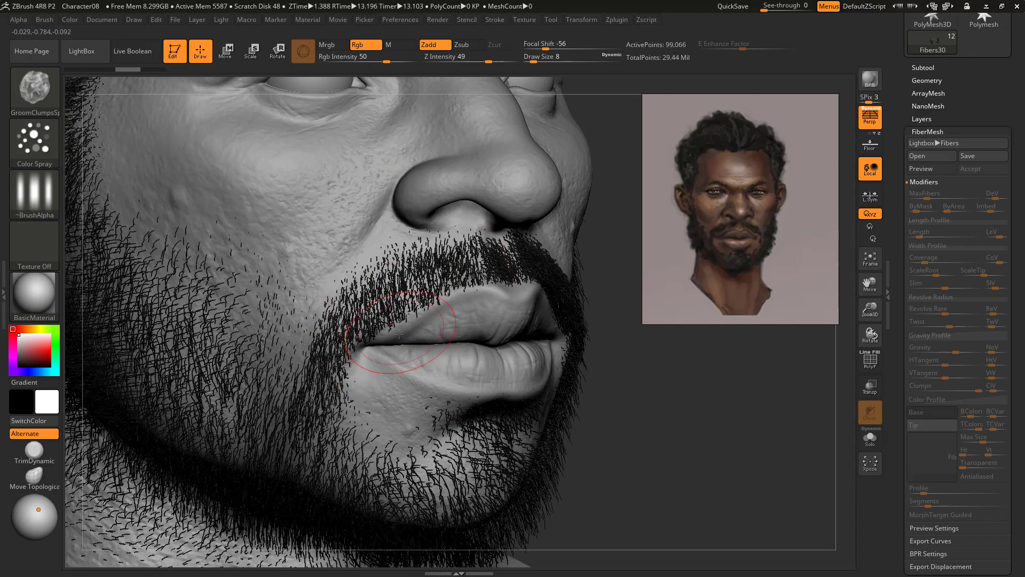
Clump the moustache fibers on both sides of the mouth at draw size 8, with finer strokes at draw size 4
mouse_move(577, 306)
left_mouse_down()
mouse_move(484, 305)
mouse_move(511, 312)
left_mouse_up()
left_click_drag(511, 312, 531, 320)
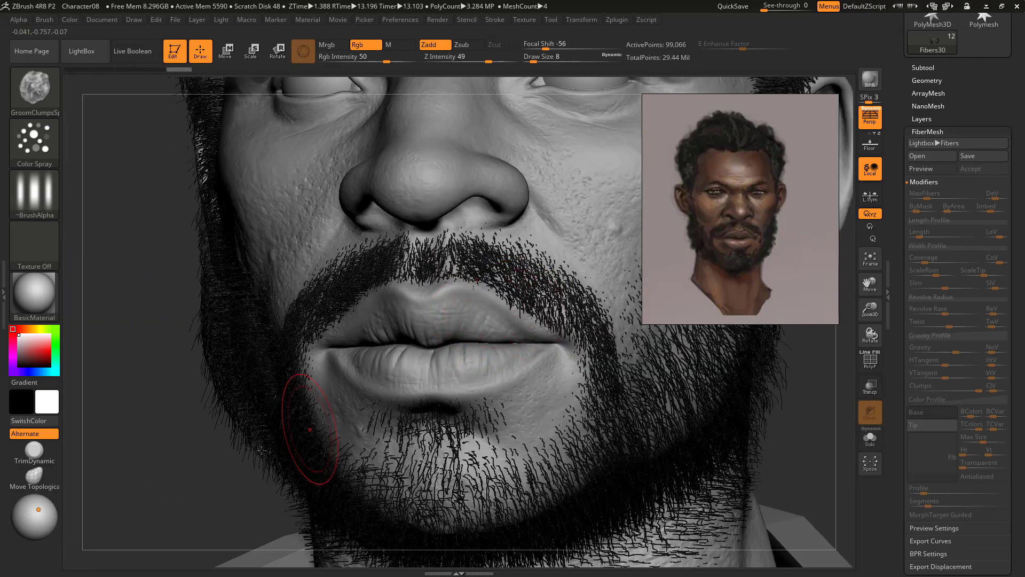
left_click_drag(232, 483, 160, 483)
left_click_drag(199, 455, 331, 452)
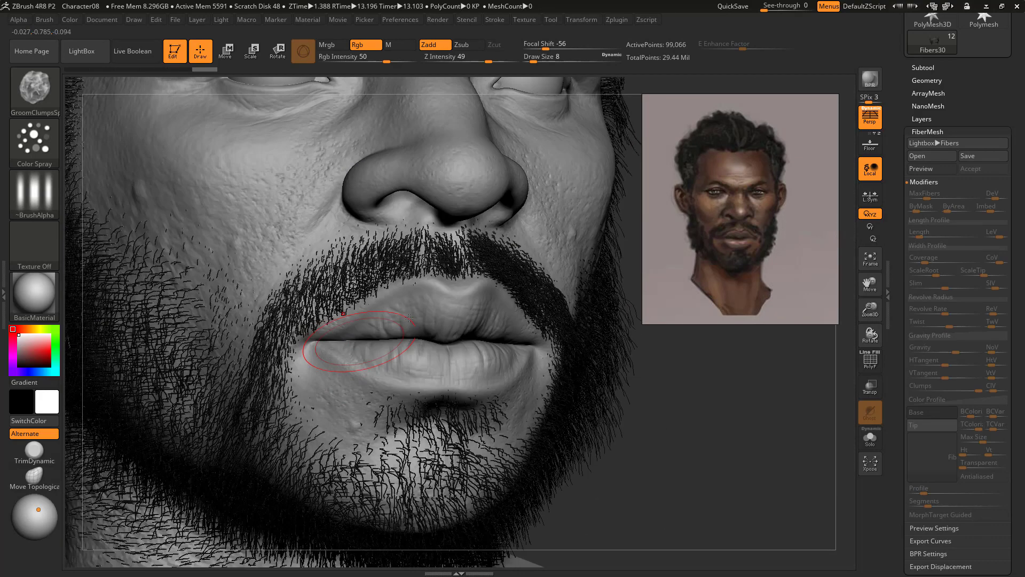
key("s")
left_click_drag(451, 266, 447, 265)
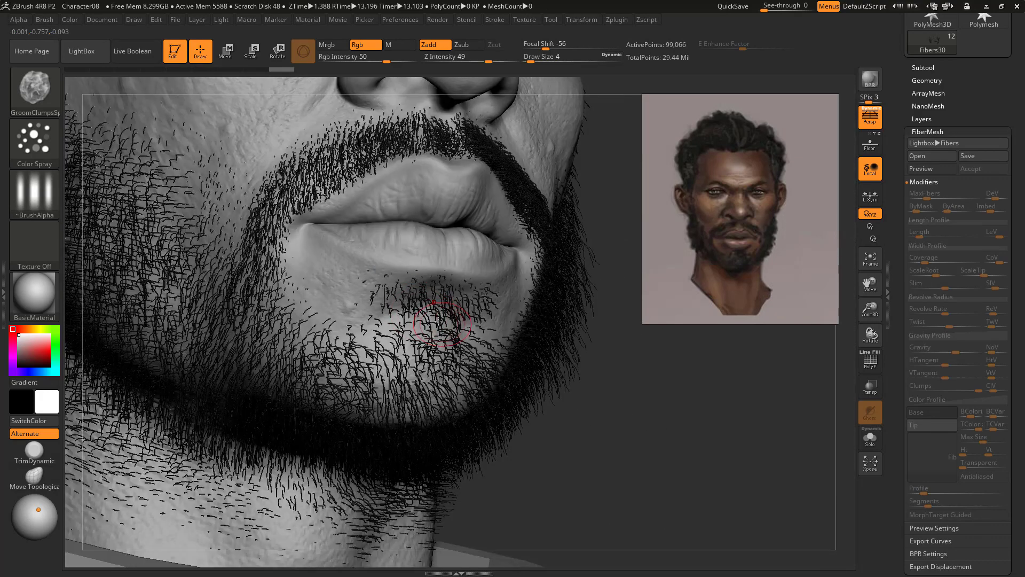
Switch to the beard fibers subtool and clump the fibers below the lower lip and on the chin
left_click(489, 372, "alt")
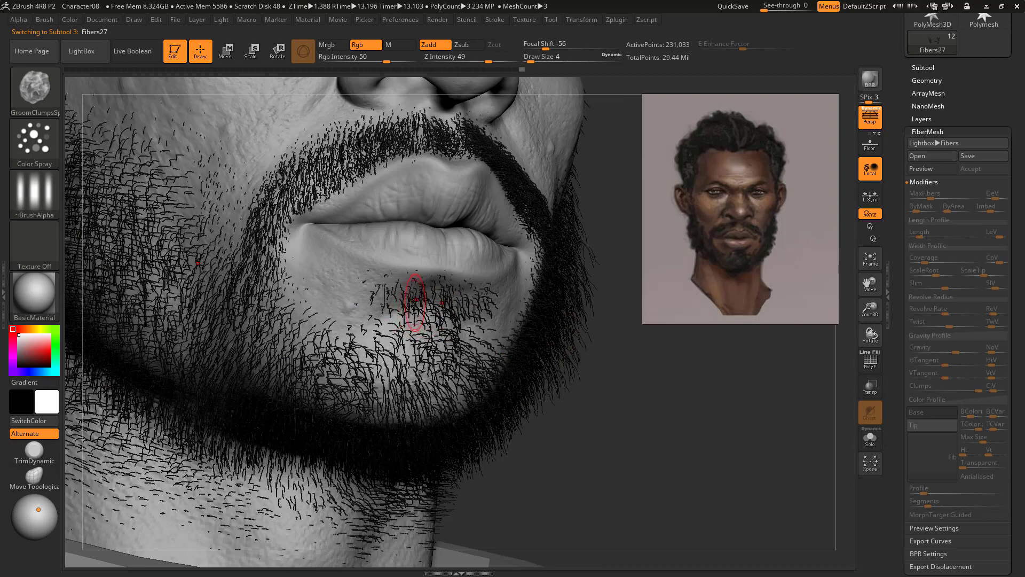
left_click_drag(457, 314, 472, 337)
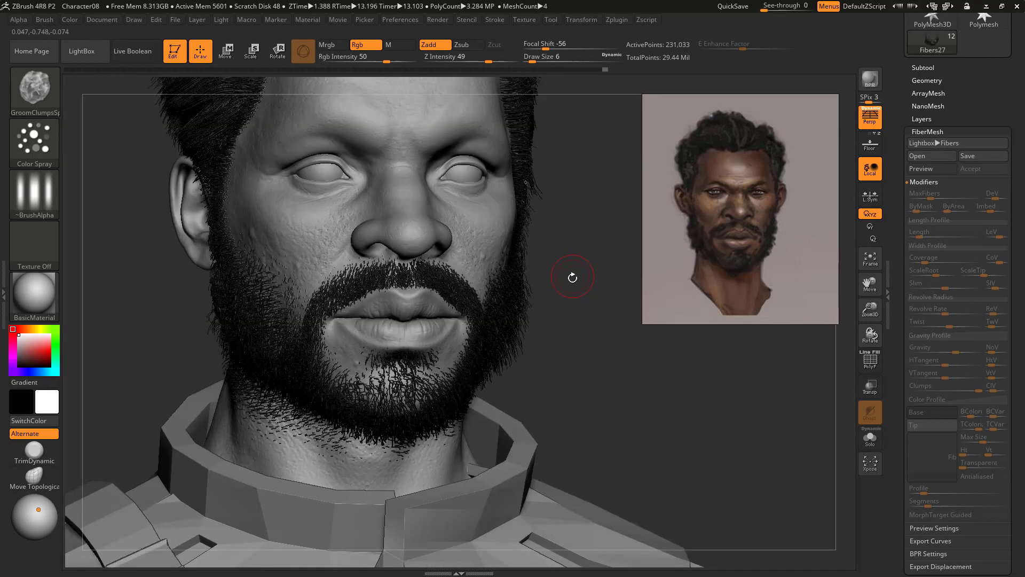
left_click_drag(573, 321, 519, 294)
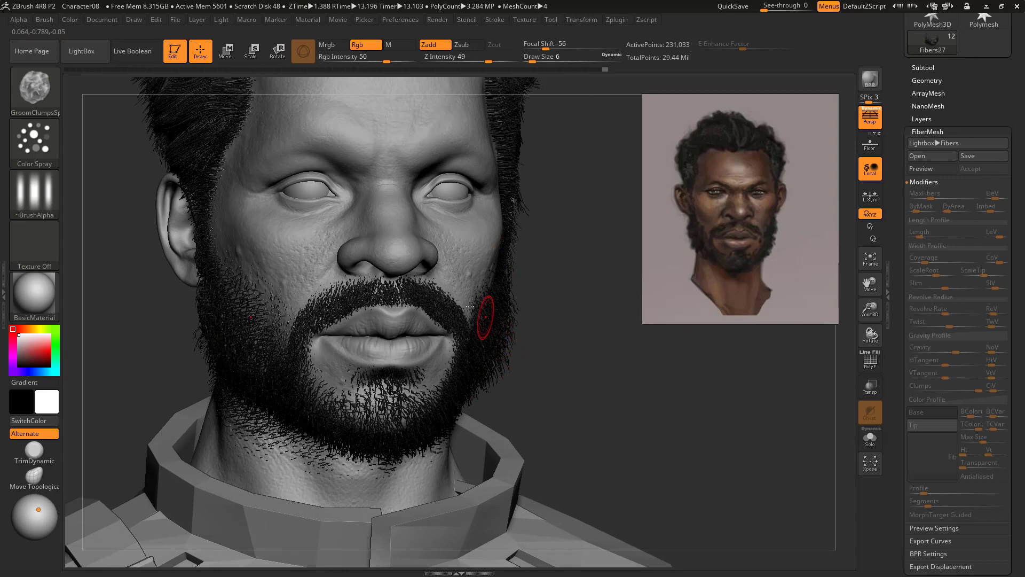
Choose the Move brush and reshape the beard fibers along the side of the jaw at draw size 17
left_click(56, 105)
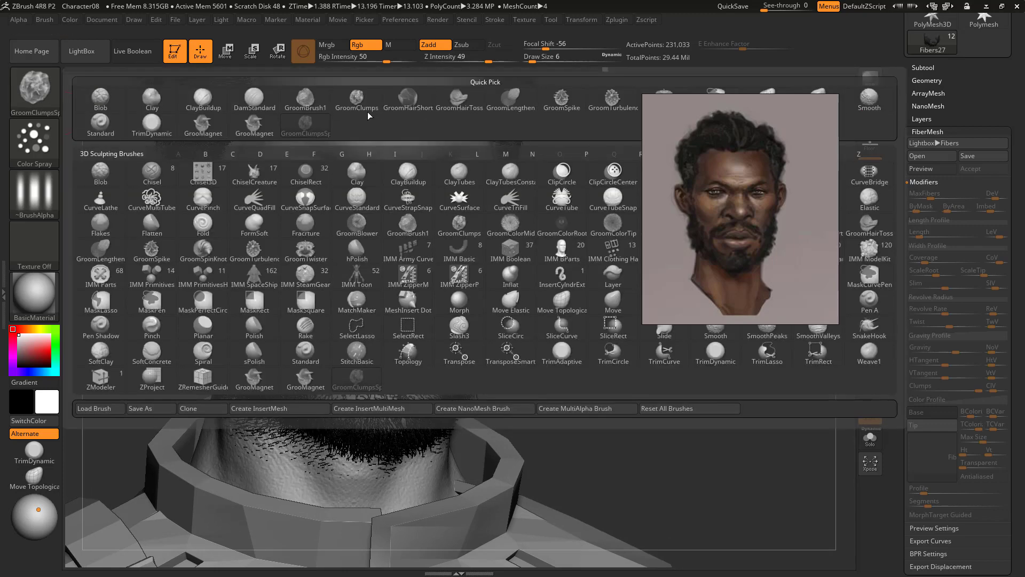
left_click(819, 90)
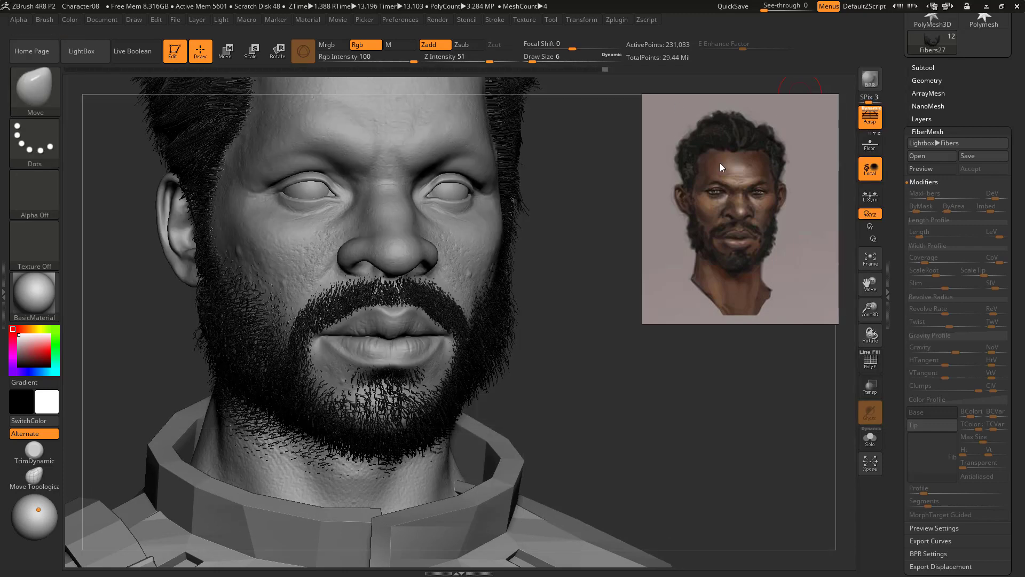
key("s")
left_click_drag(496, 335, 500, 341)
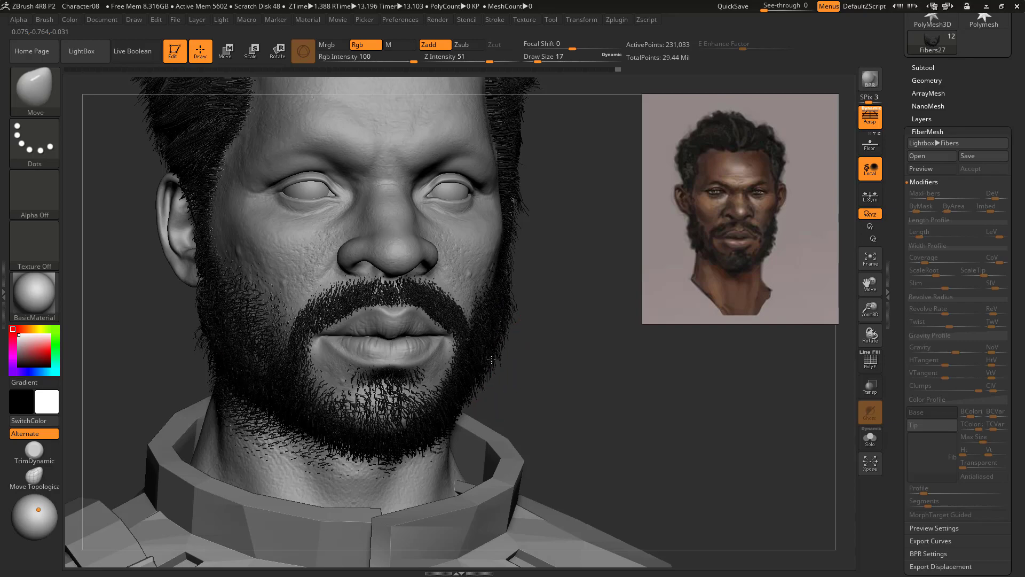
left_click_drag(531, 356, 504, 308)
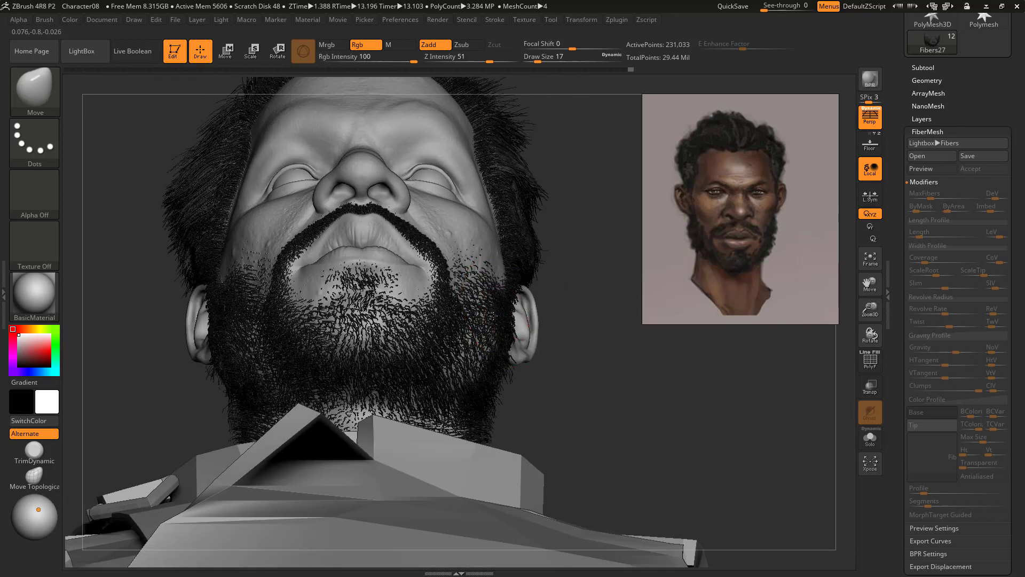
Make a BPR render of the bearded head and shoulders in three-quarter view to check the new moustache
right_click_drag(492, 316, 565, 316)
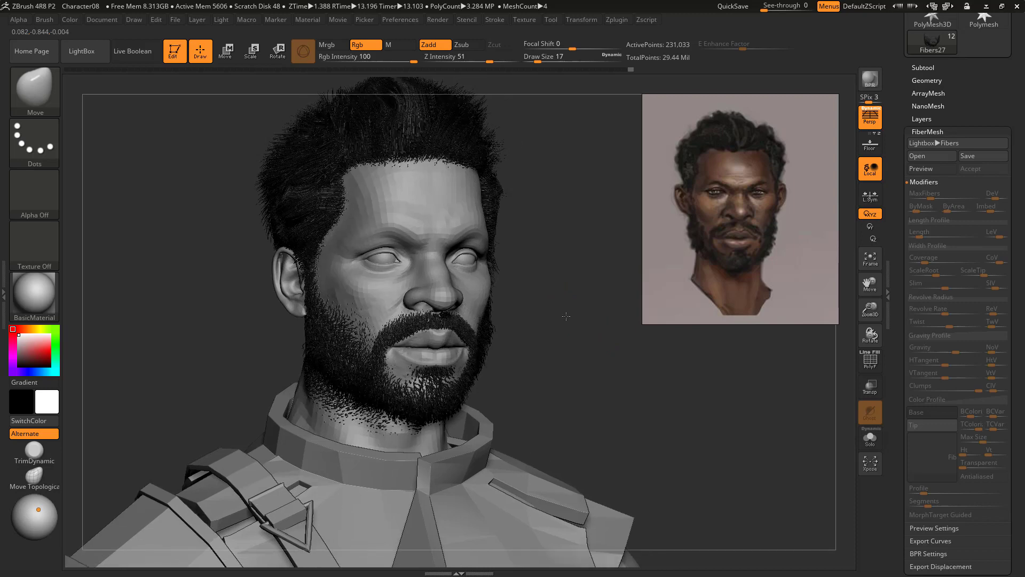
left_click(868, 81)
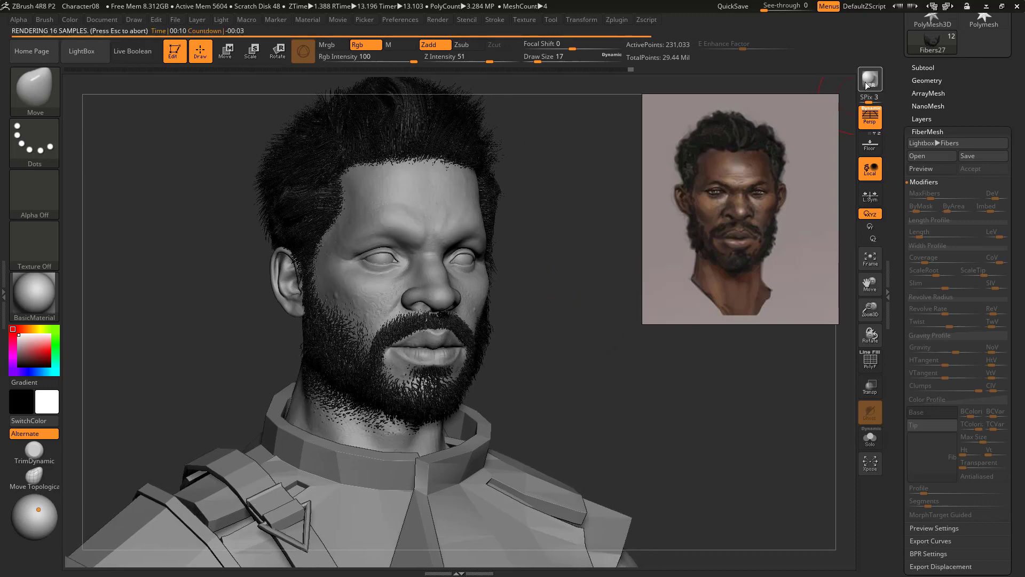